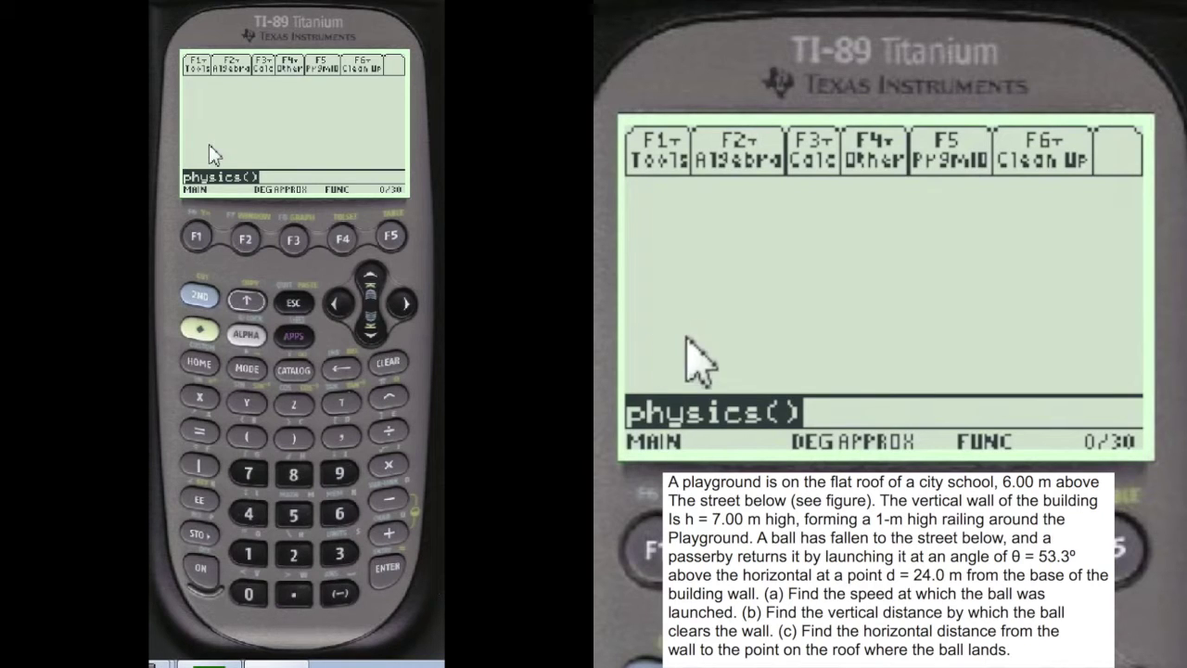
# Run the physics() program and open the Ball Thrown topic, continuing past its introductory screen.
pyautogui.click(390, 564)
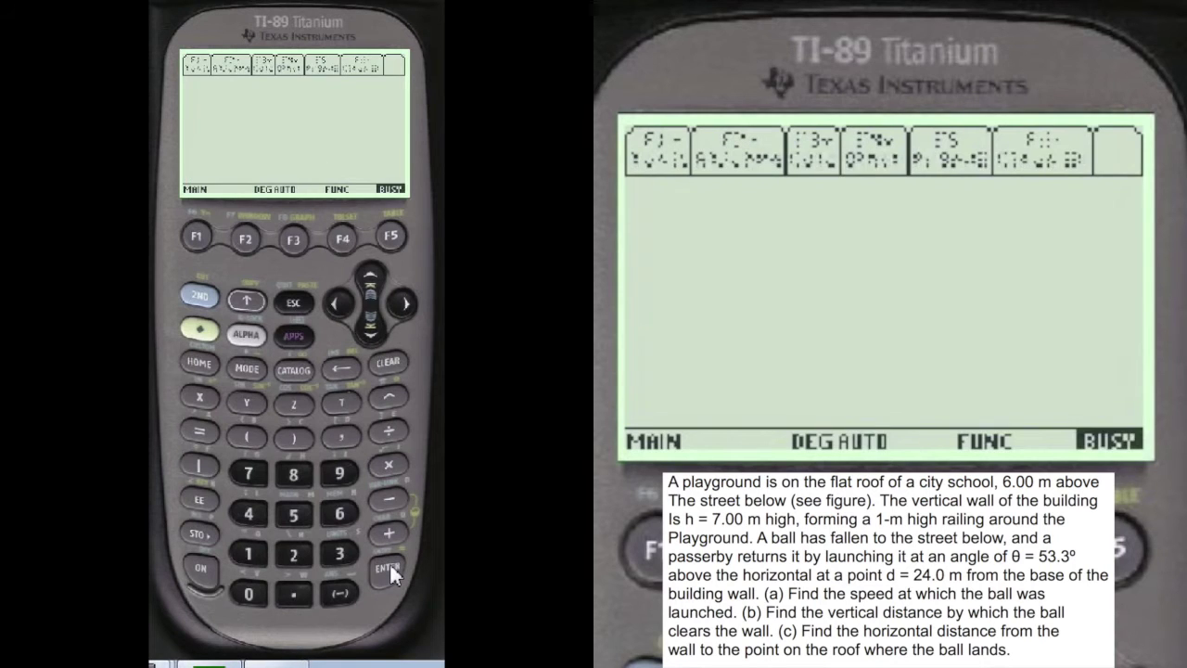
pyautogui.click(371, 336)
pyautogui.click(371, 336)
pyautogui.click(371, 336)
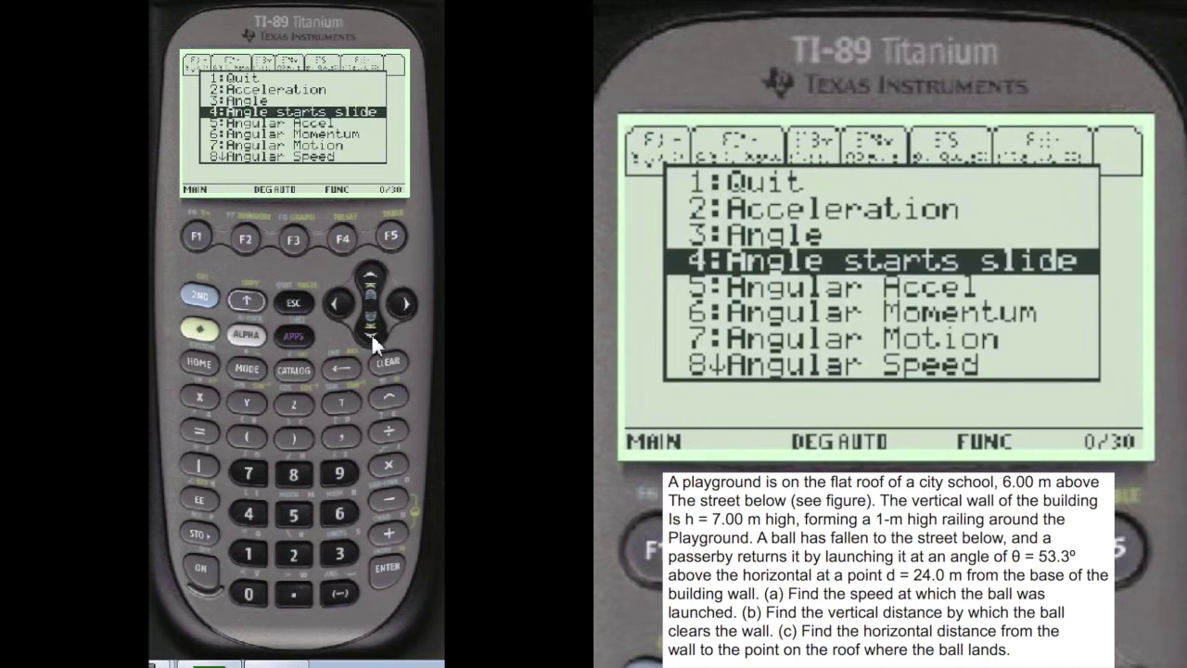
pyautogui.click(371, 336)
pyautogui.click(371, 336)
pyautogui.click(371, 335)
pyautogui.click(371, 336)
pyautogui.click(372, 336)
pyautogui.click(372, 337)
pyautogui.click(372, 337)
pyautogui.click(372, 337)
pyautogui.click(371, 333)
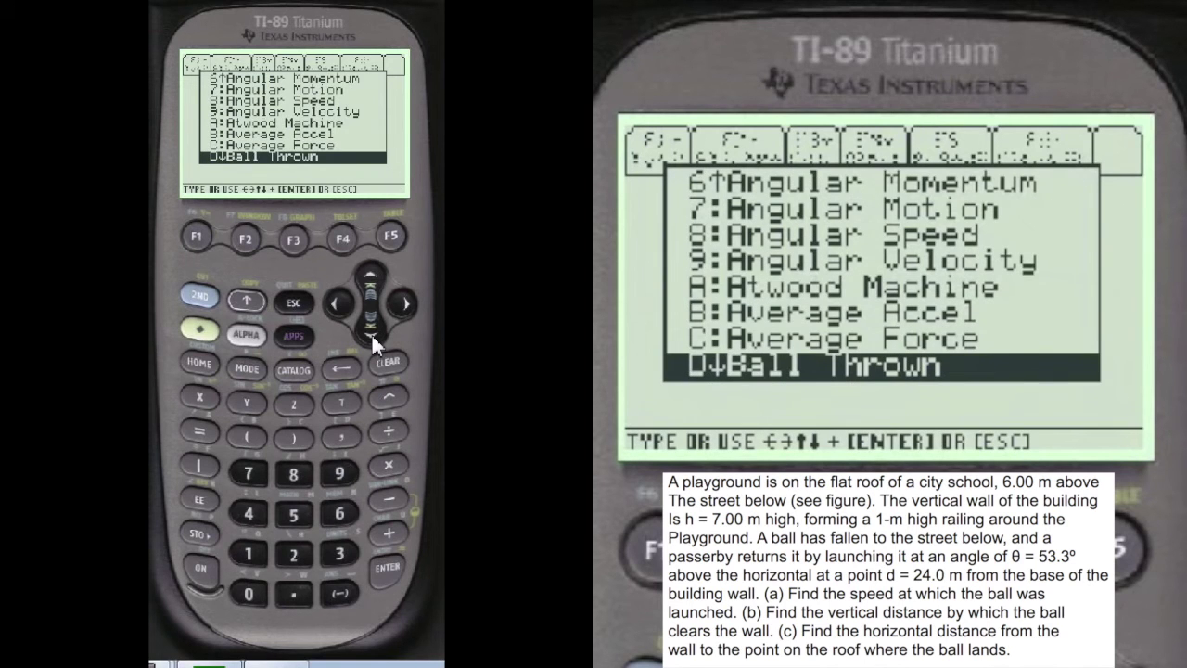
pyautogui.click(380, 572)
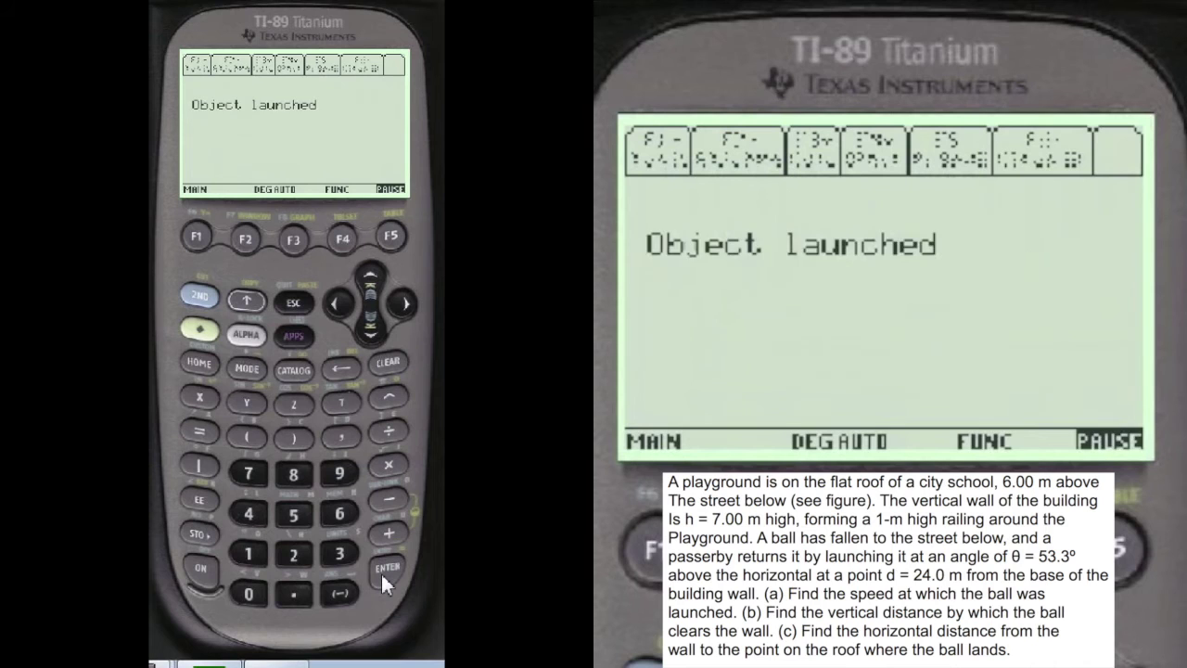
pyautogui.click(381, 571)
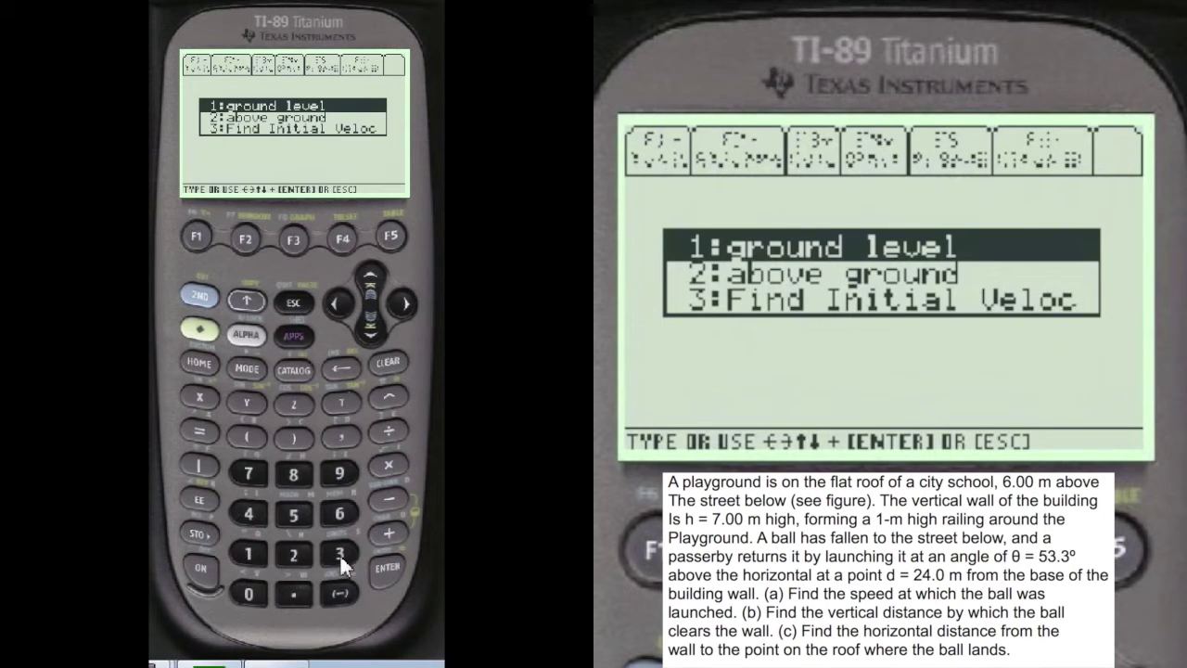
# Choose the Find Initial Velocity problem type and enter a launch angle of 53 degrees.
pyautogui.click(341, 553)
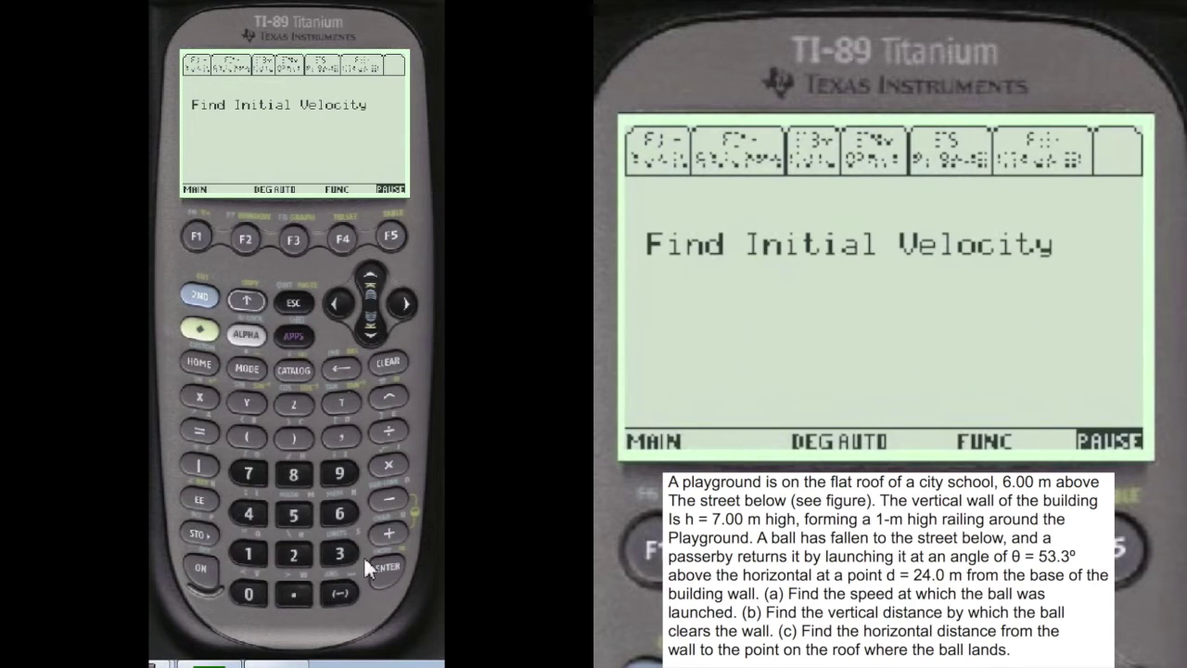
pyautogui.click(382, 570)
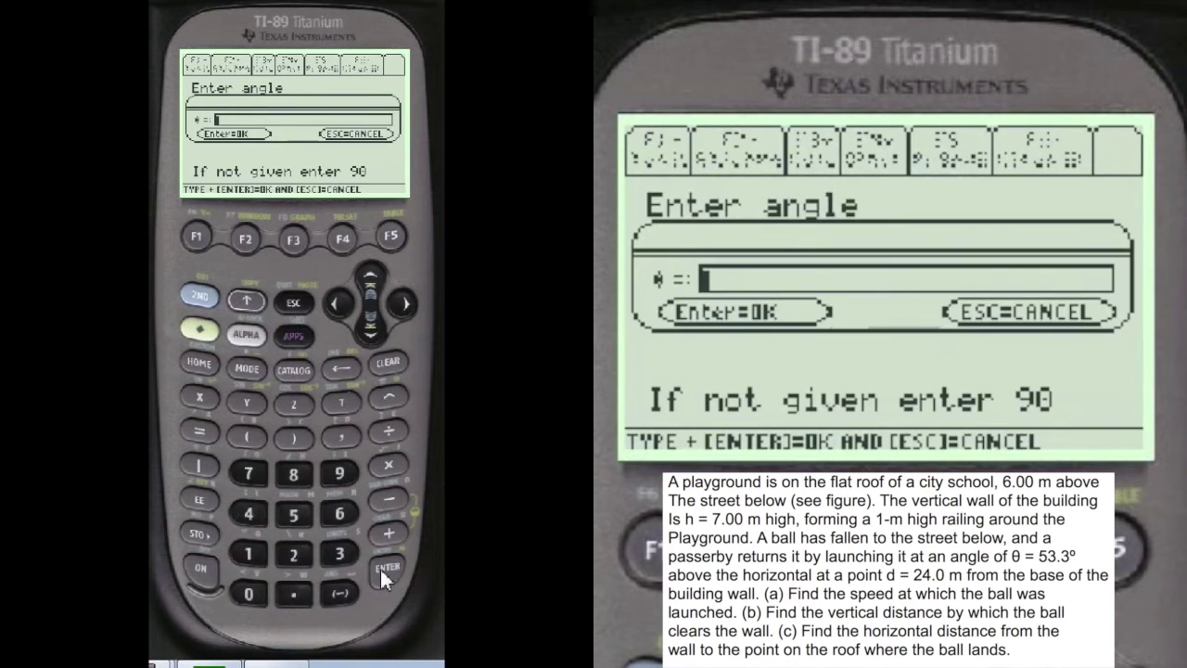
pyautogui.click(243, 332)
pyautogui.click(304, 510)
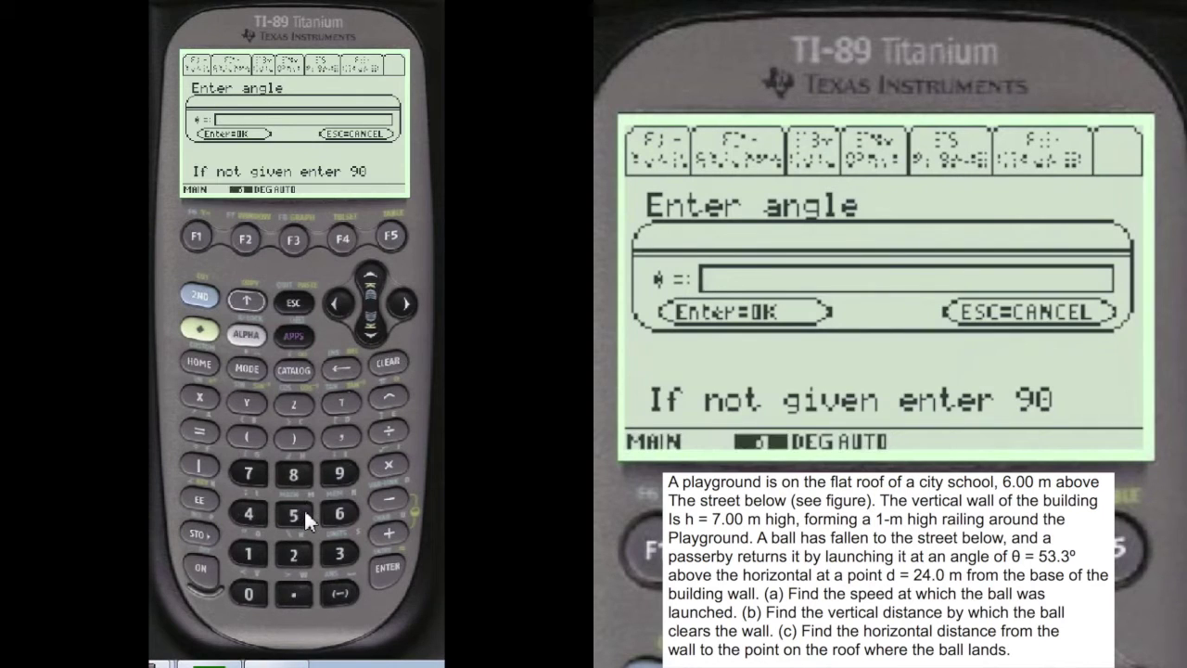
pyautogui.click(343, 551)
pyautogui.click(379, 572)
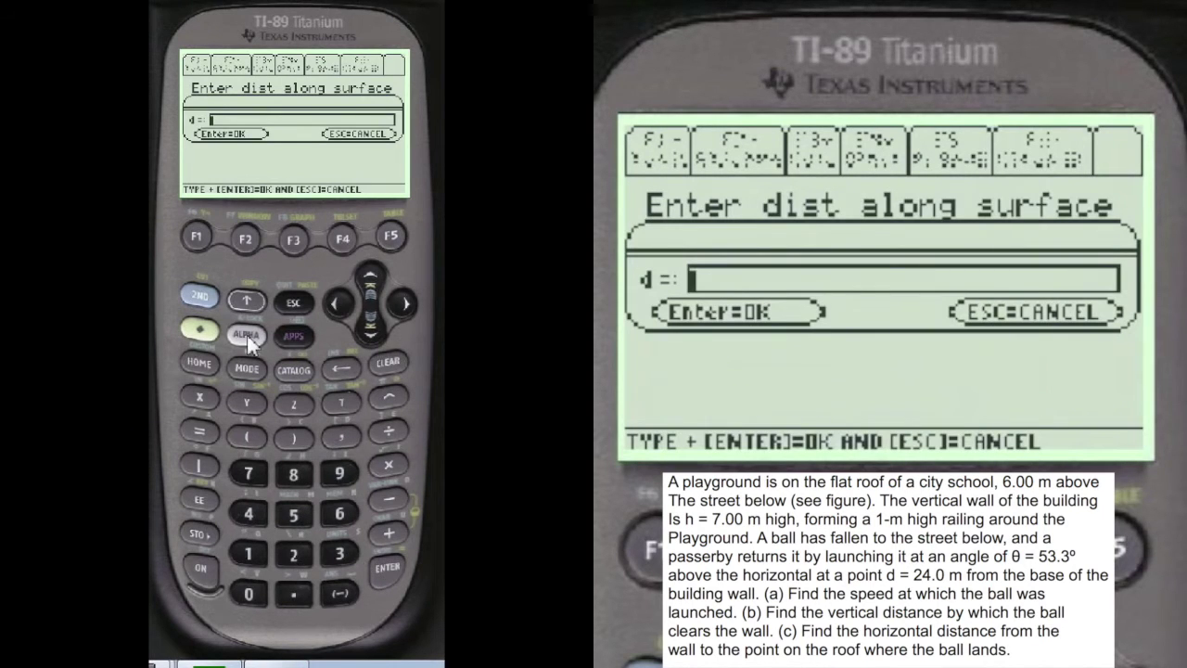
# Enter 24 as the distance along the surface, with metres as the unit.
pyautogui.click(301, 546)
pyautogui.click(254, 511)
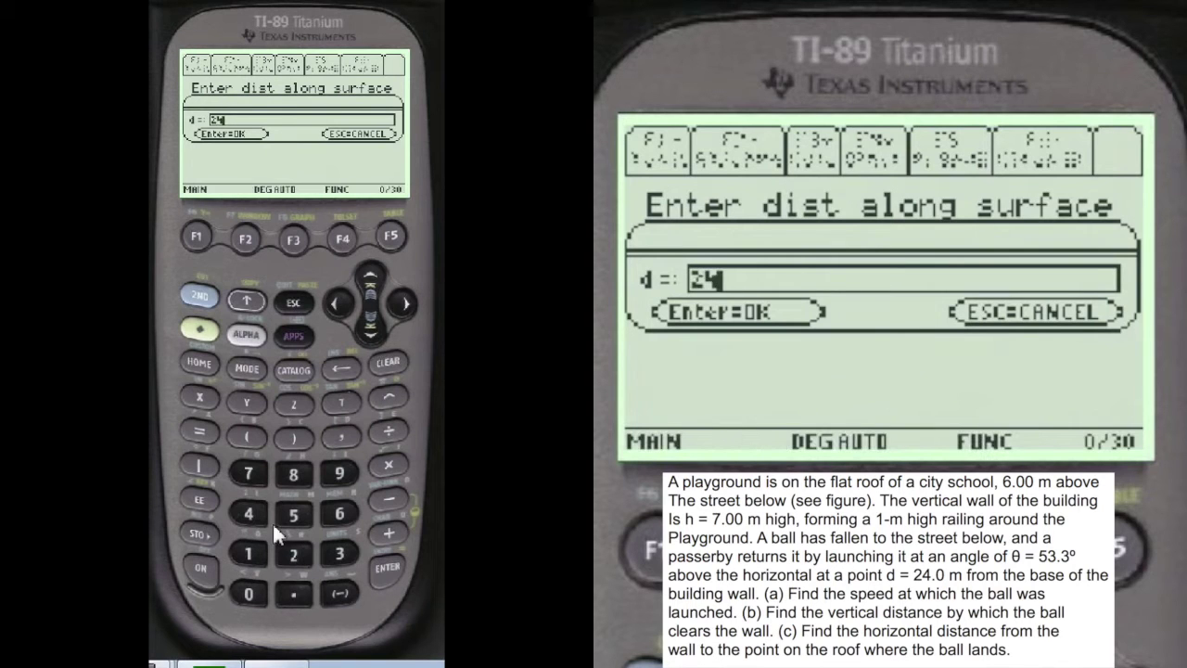
pyautogui.click(379, 571)
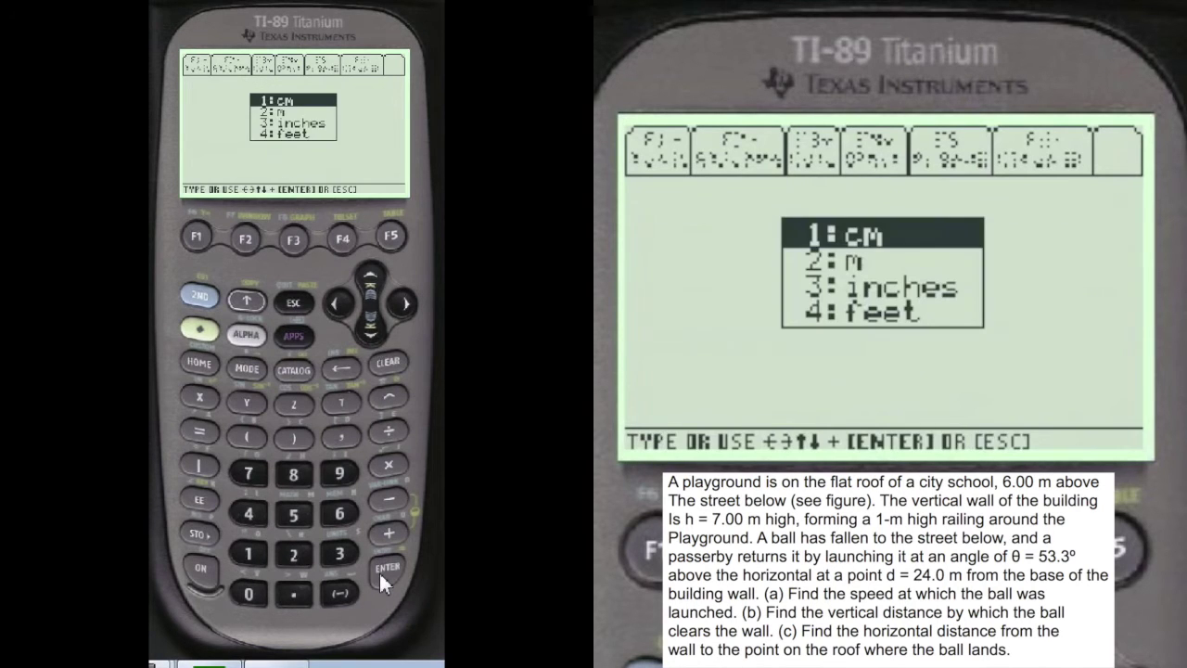
pyautogui.click(293, 554)
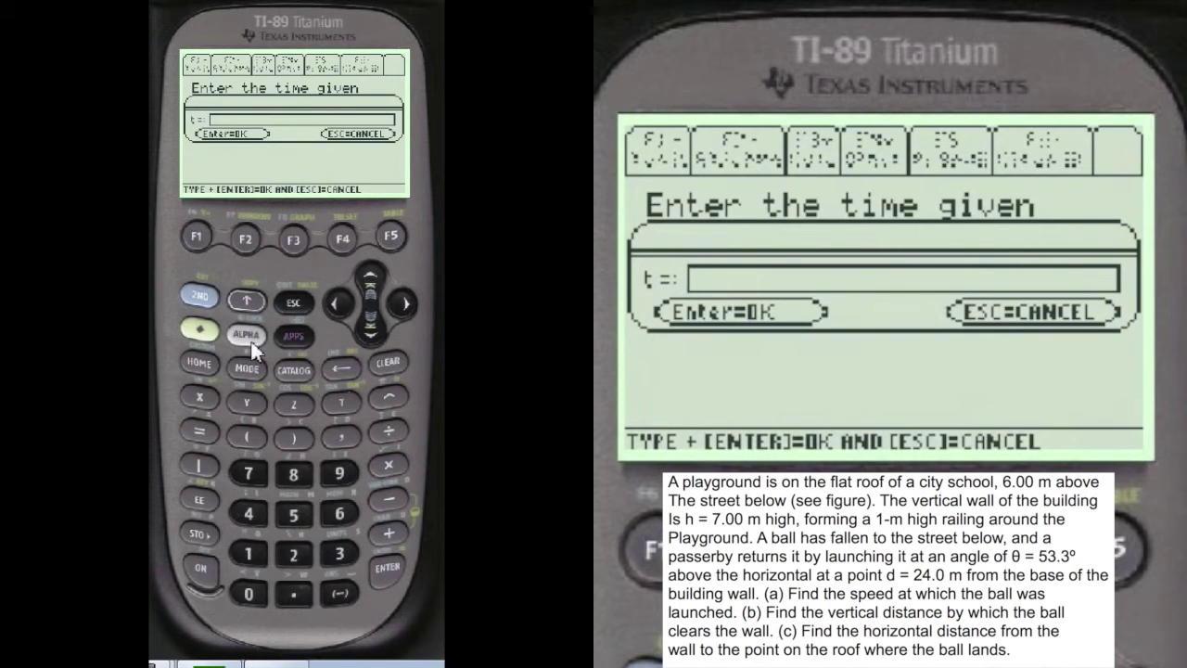
# Enter a given time of 2.2 s and accept the listed variables to compute the initial velocity.
pyautogui.click(295, 549)
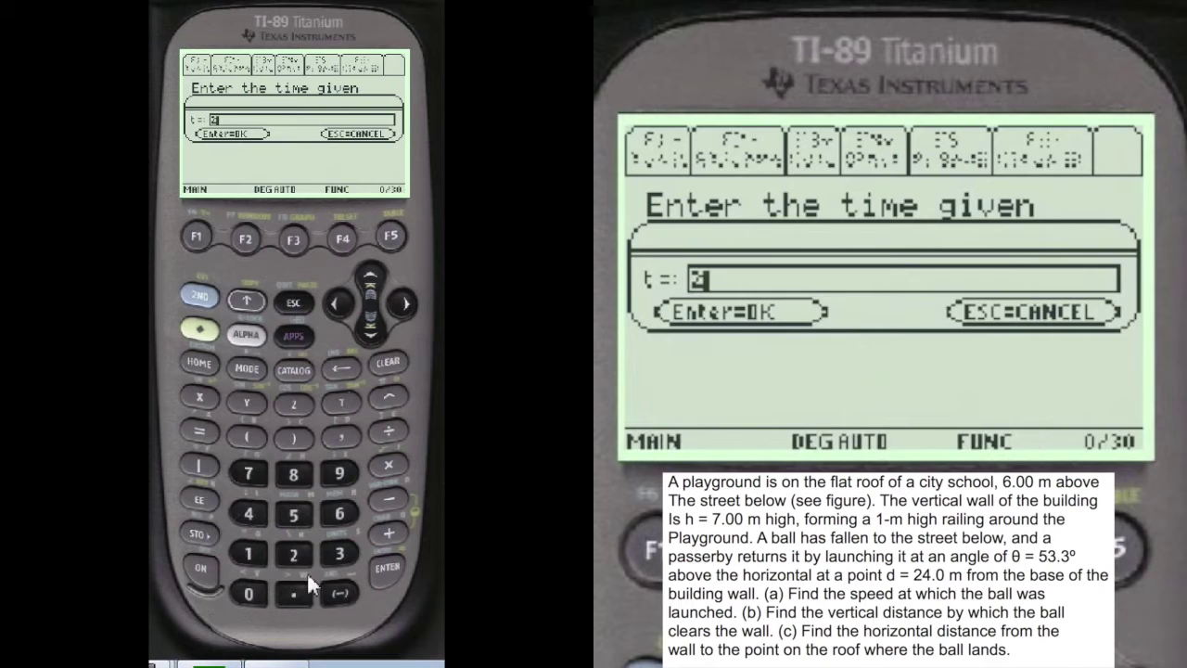
pyautogui.click(304, 591)
pyautogui.click(297, 556)
pyautogui.click(392, 565)
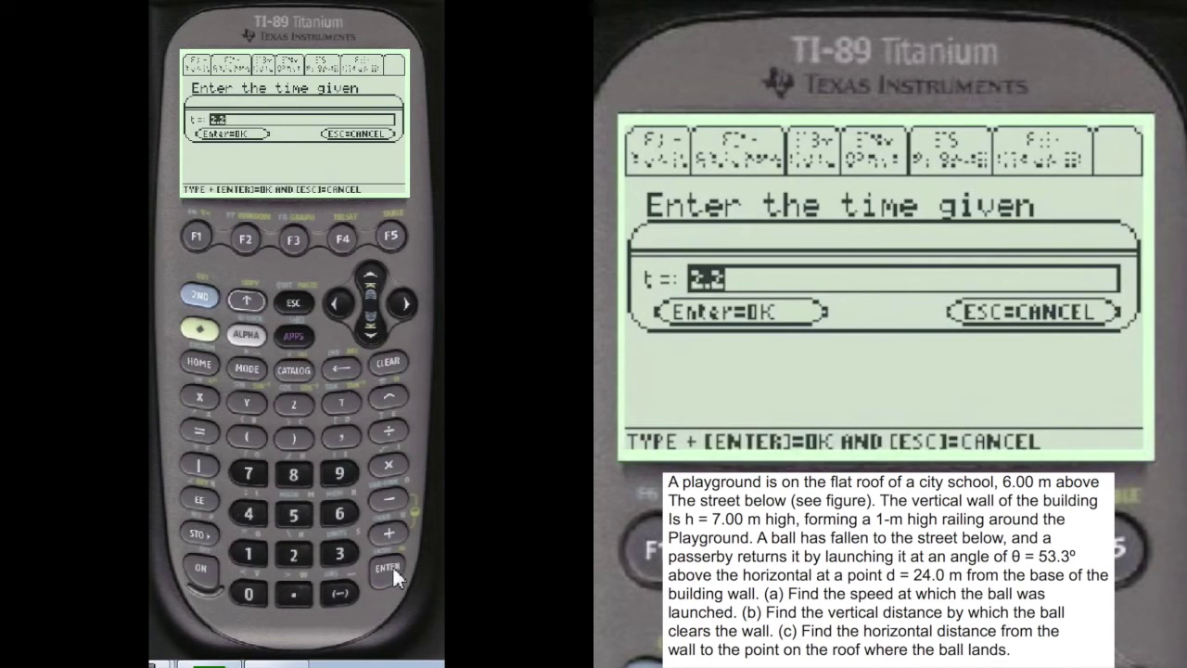
pyautogui.click(393, 565)
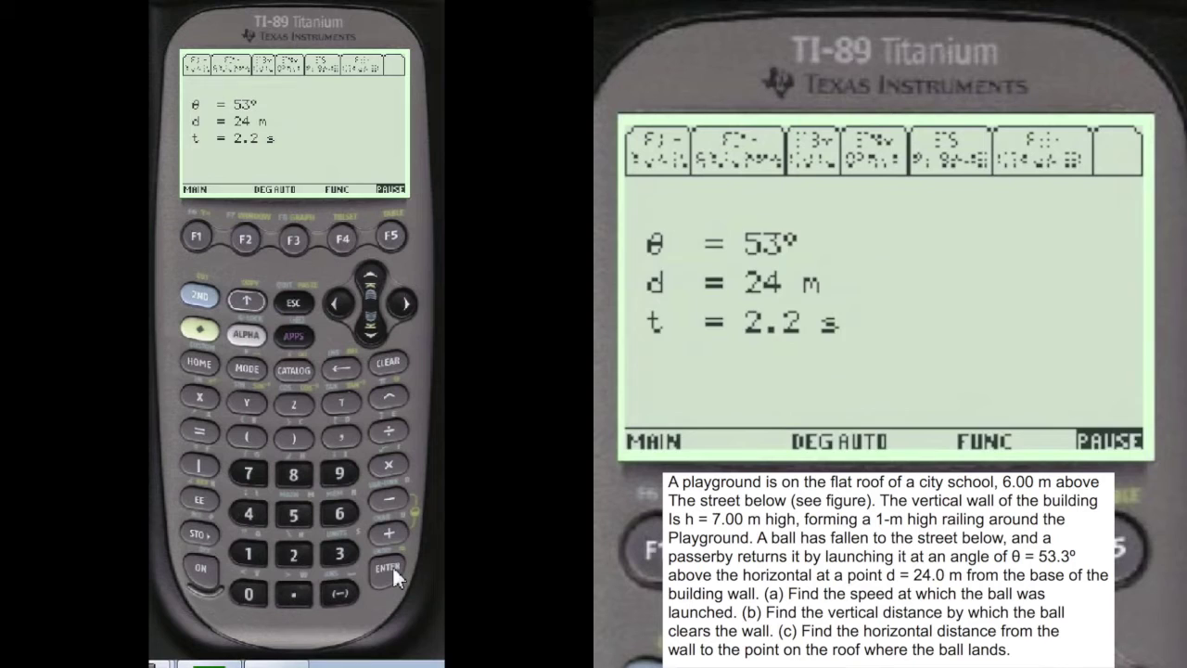
pyautogui.click(388, 565)
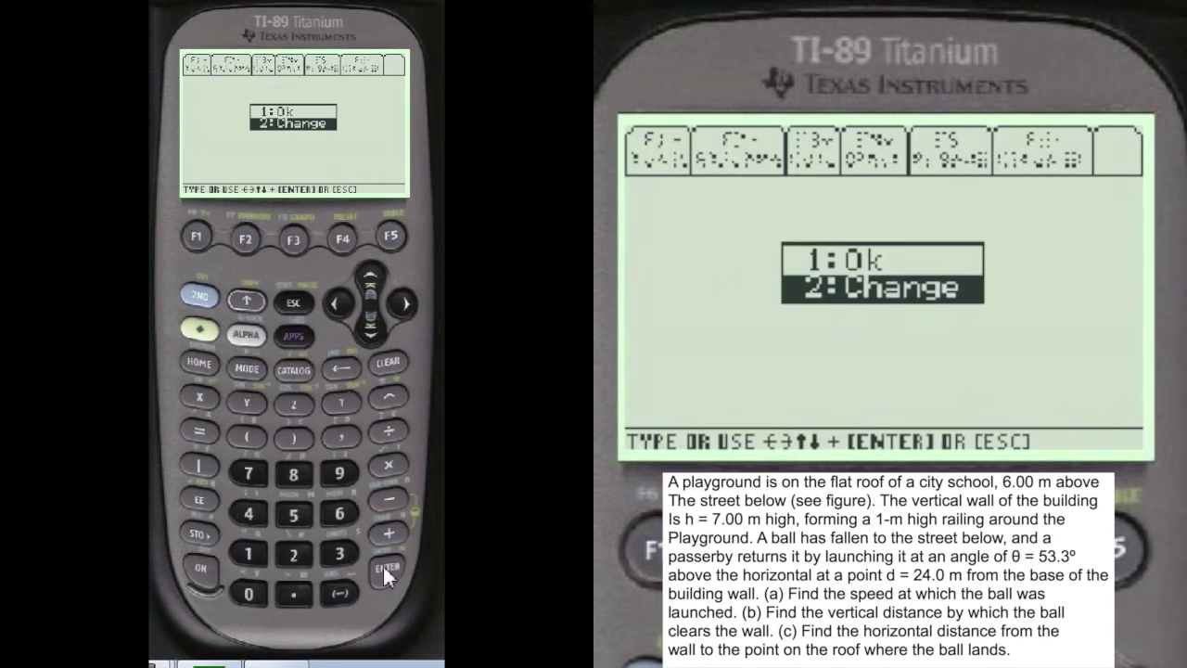
pyautogui.click(250, 554)
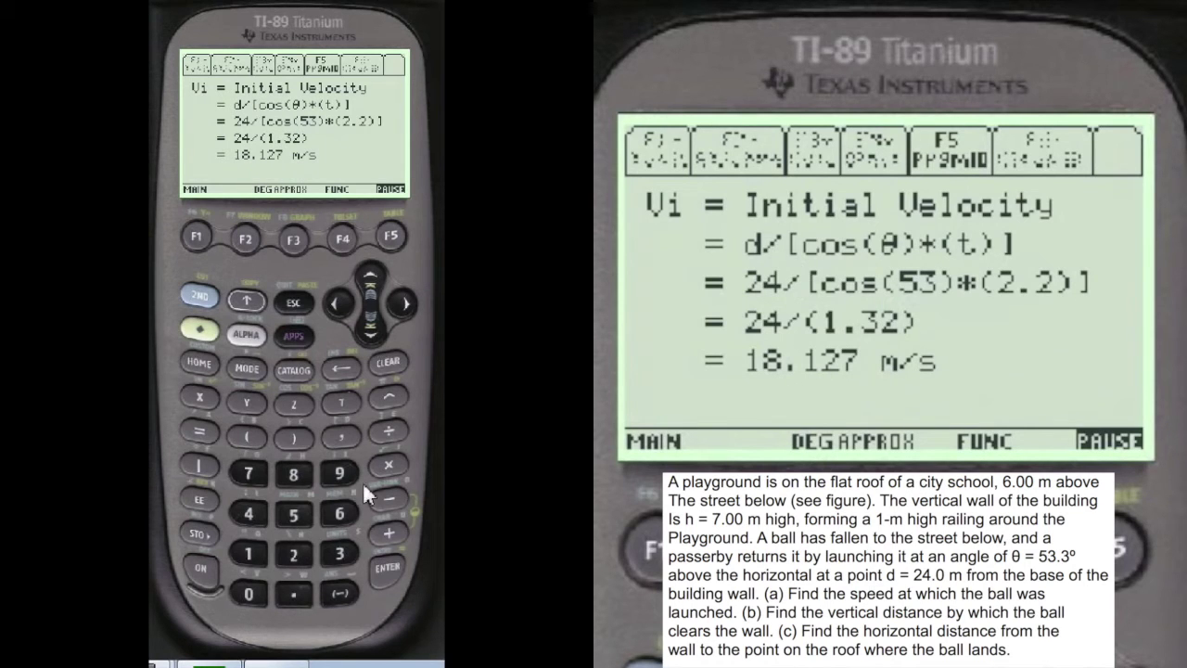
# Start a new problem for an object launched from ground level.
pyautogui.click(390, 566)
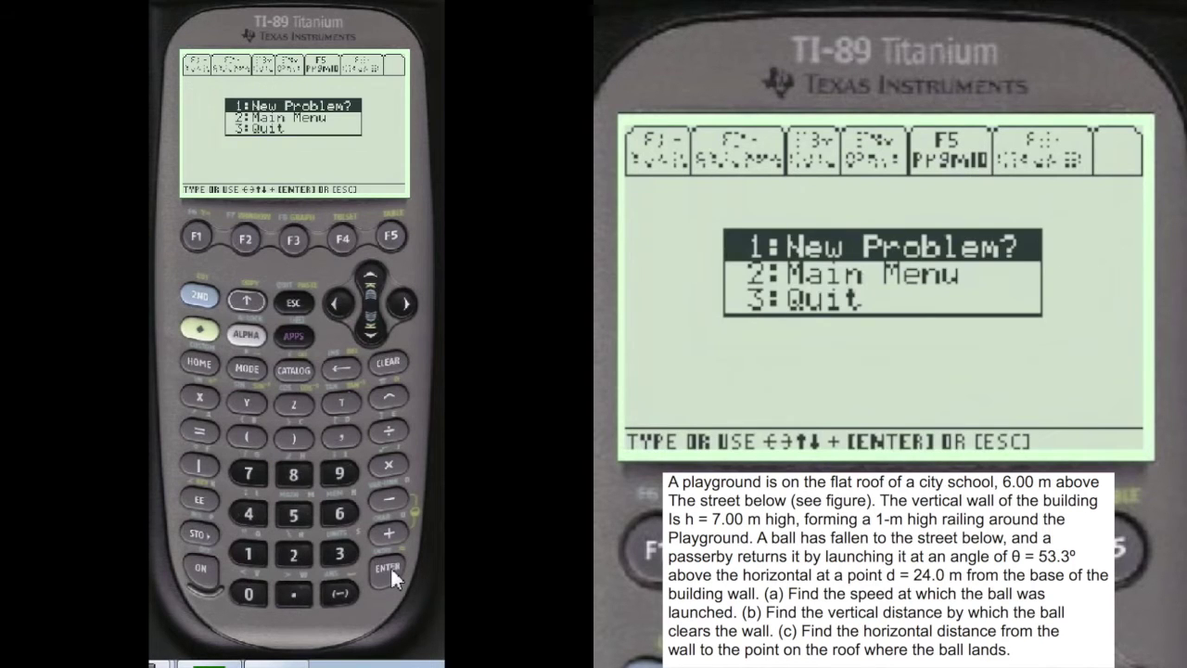
pyautogui.click(390, 566)
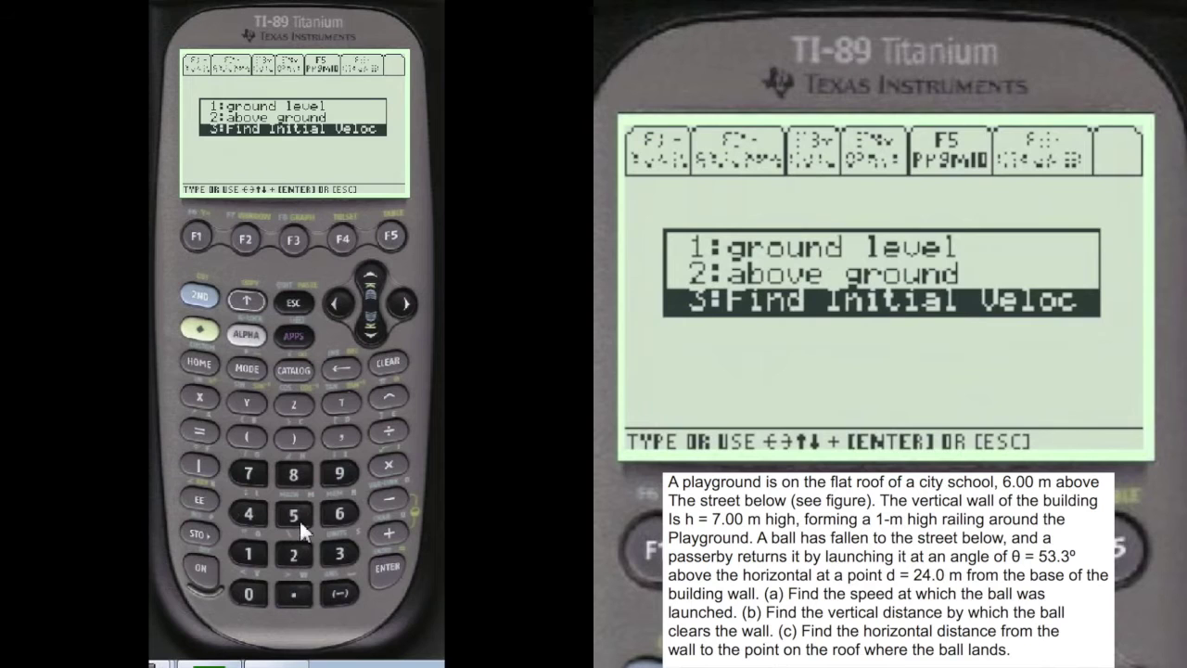
pyautogui.click(249, 555)
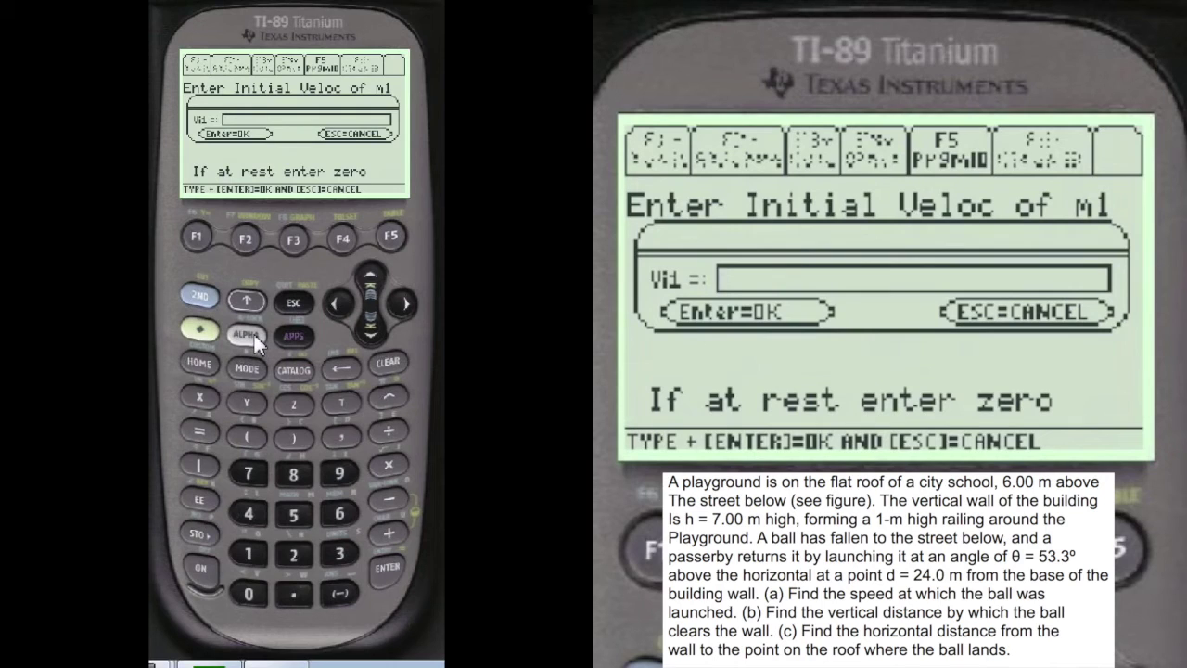
# Enter 18.127 as the initial velocity, with m/s as the unit.
pyautogui.click(249, 513)
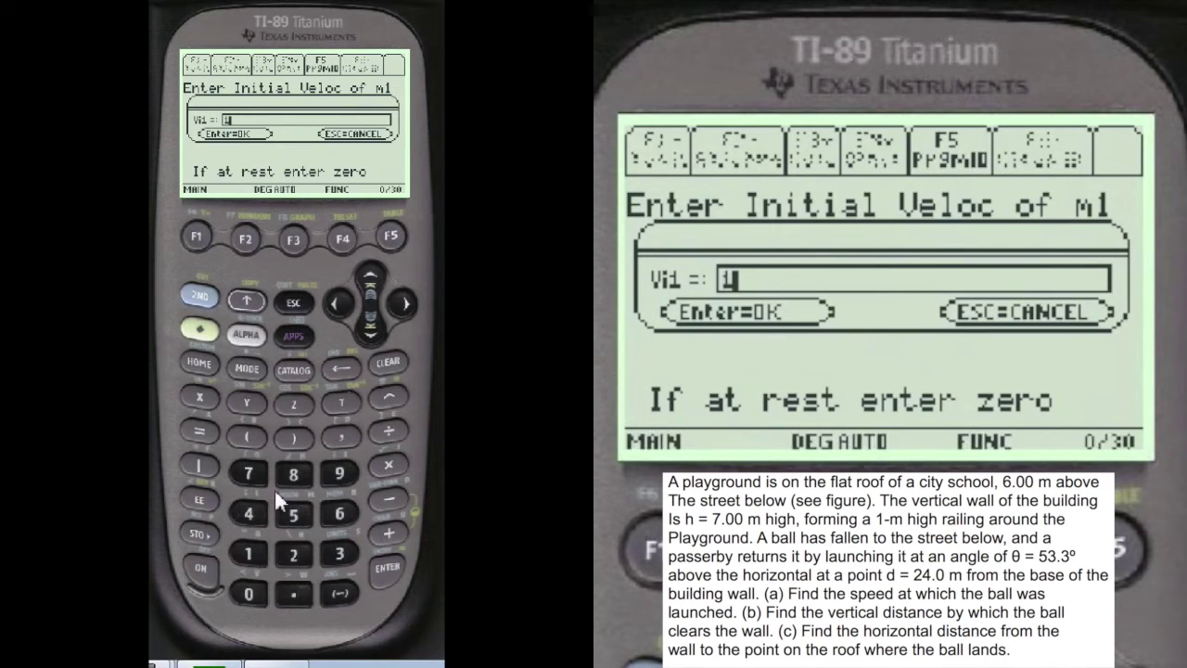
pyautogui.click(291, 476)
pyautogui.click(282, 587)
pyautogui.click(263, 562)
pyautogui.click(299, 553)
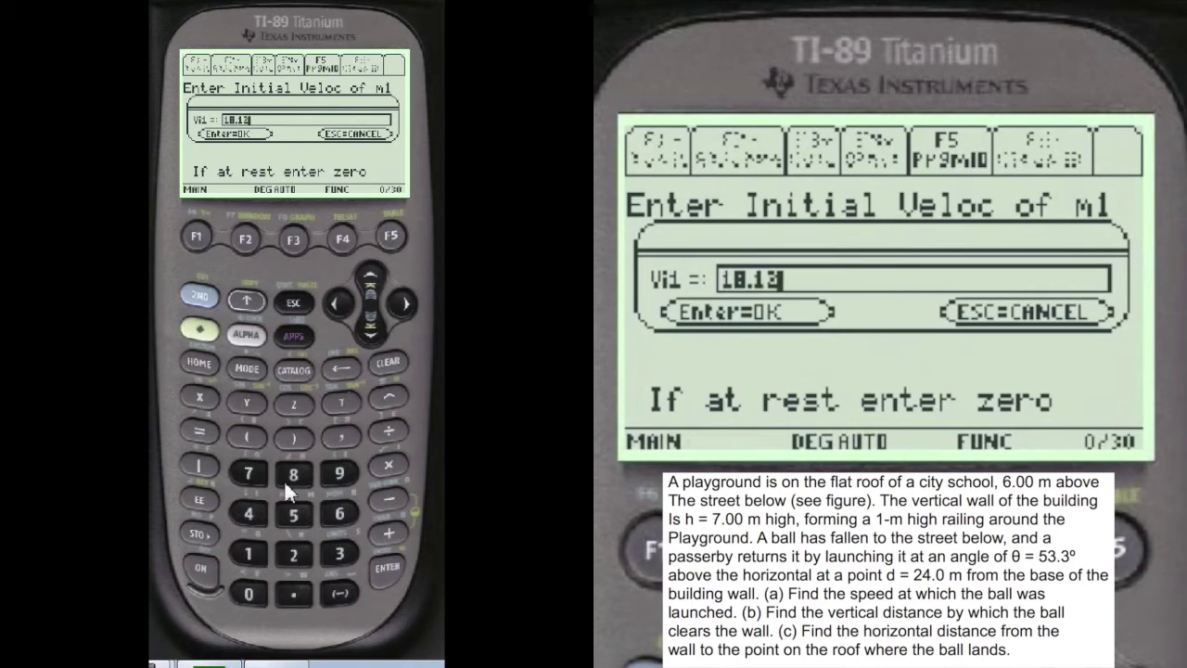
pyautogui.click(254, 472)
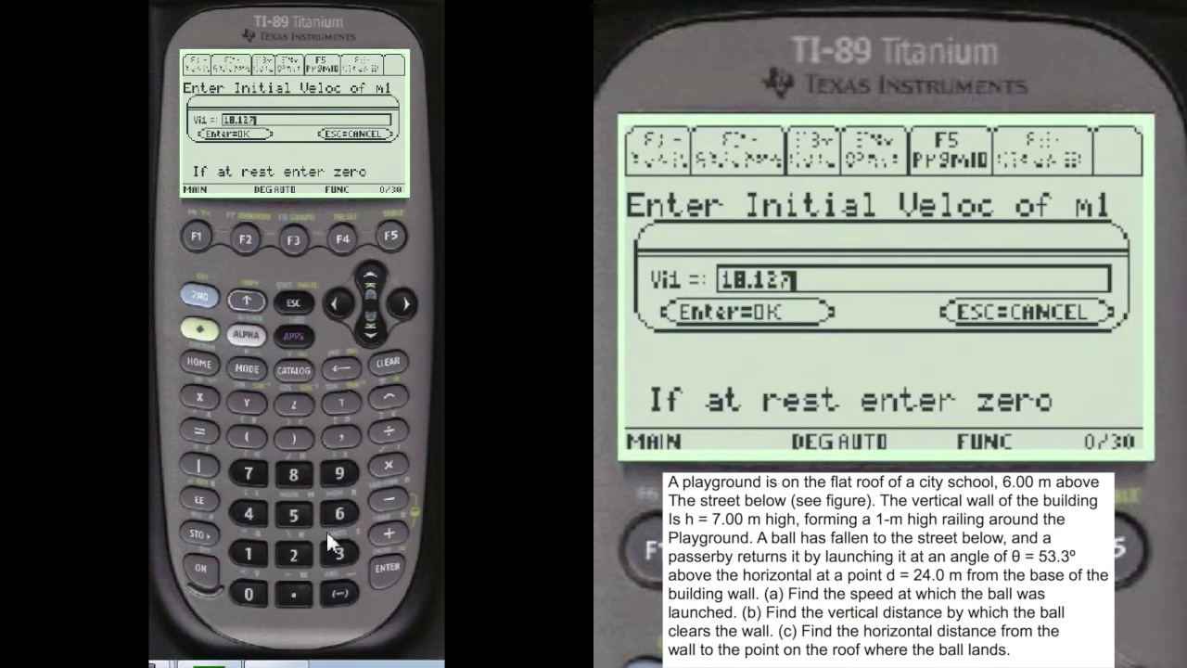
pyautogui.click(379, 566)
pyautogui.click(379, 567)
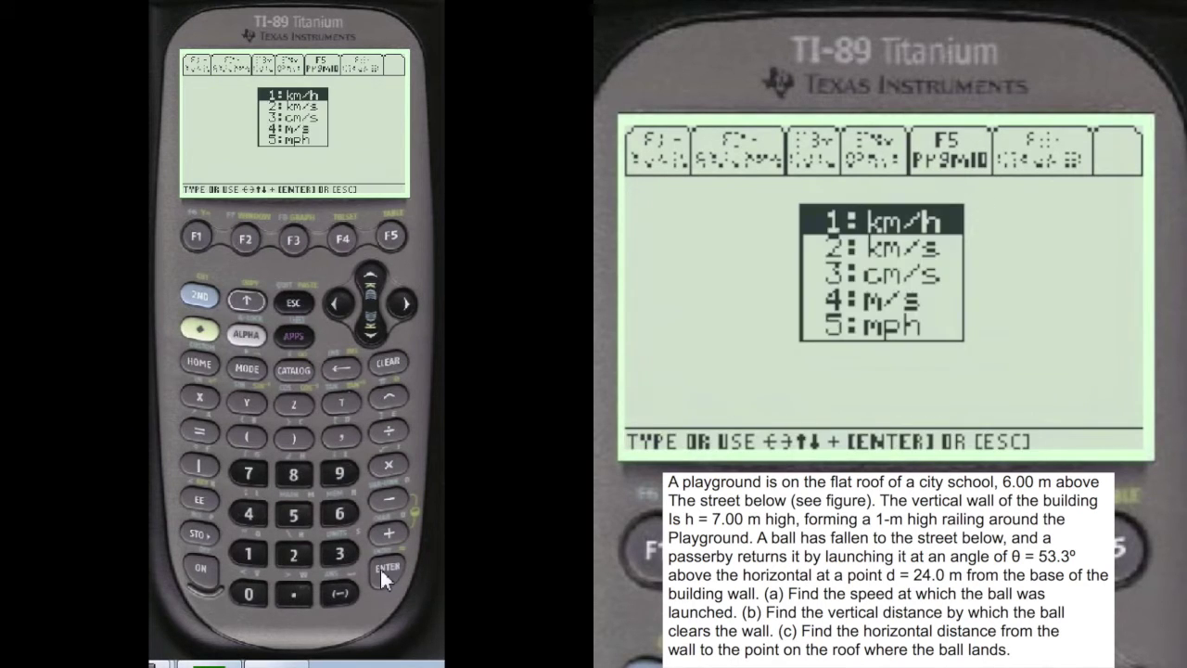
pyautogui.click(252, 508)
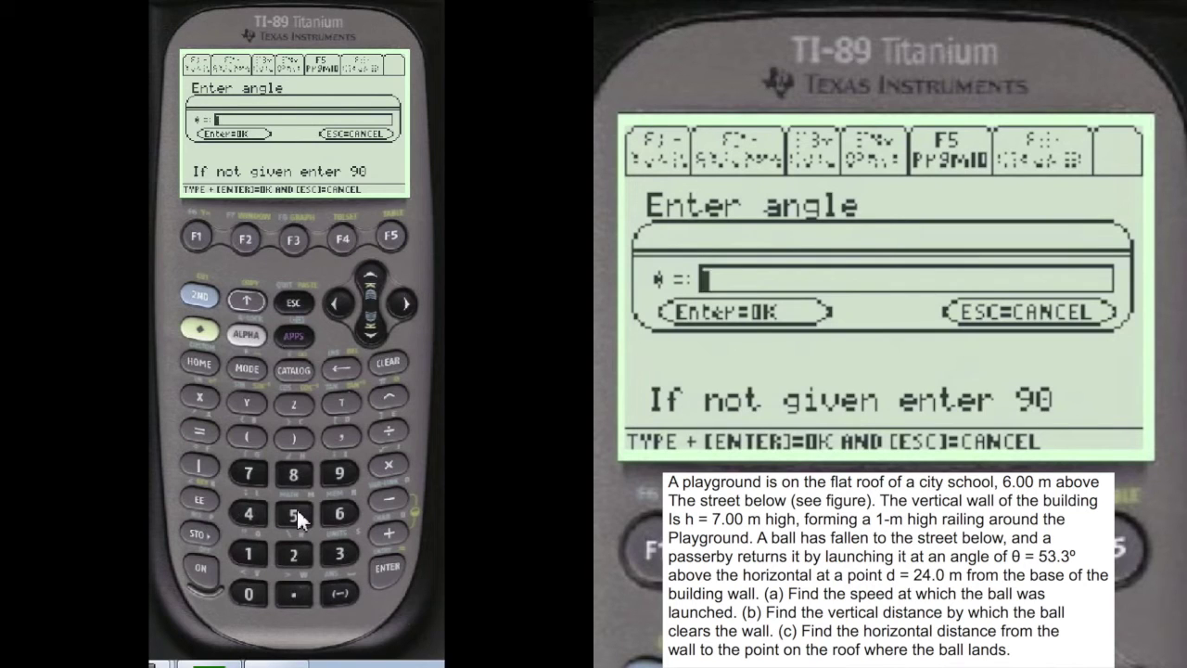
# Enter a launch angle of 53 degrees and accept the listed velocity and angle.
pyautogui.click(297, 510)
pyautogui.click(334, 550)
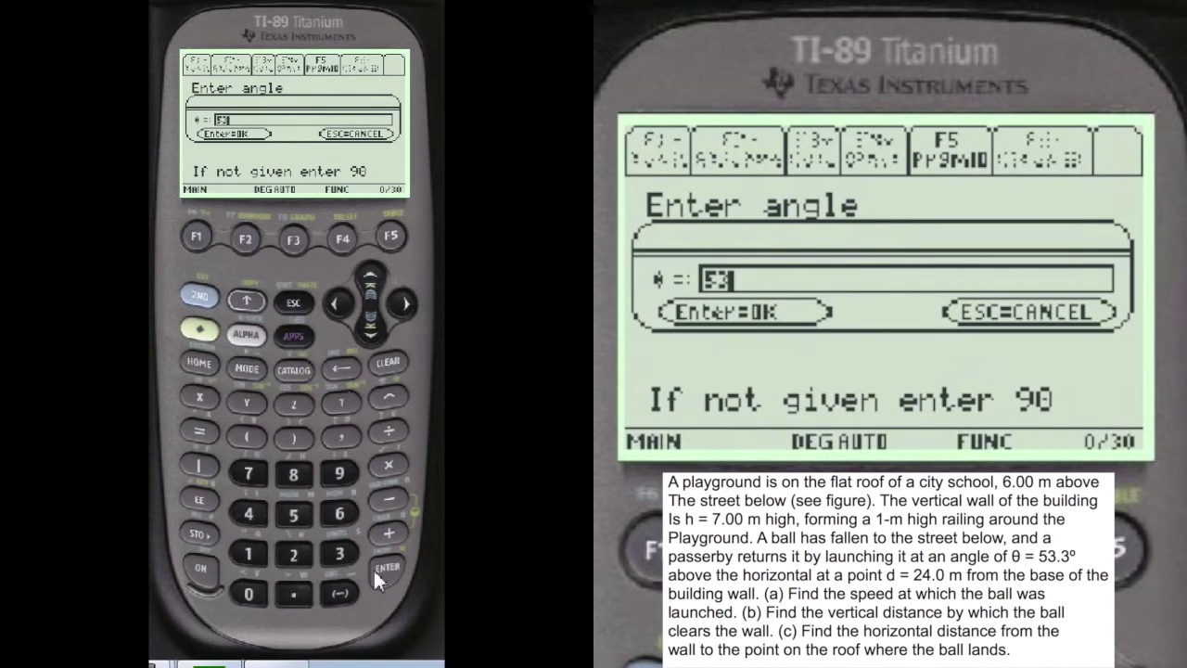
pyautogui.click(384, 573)
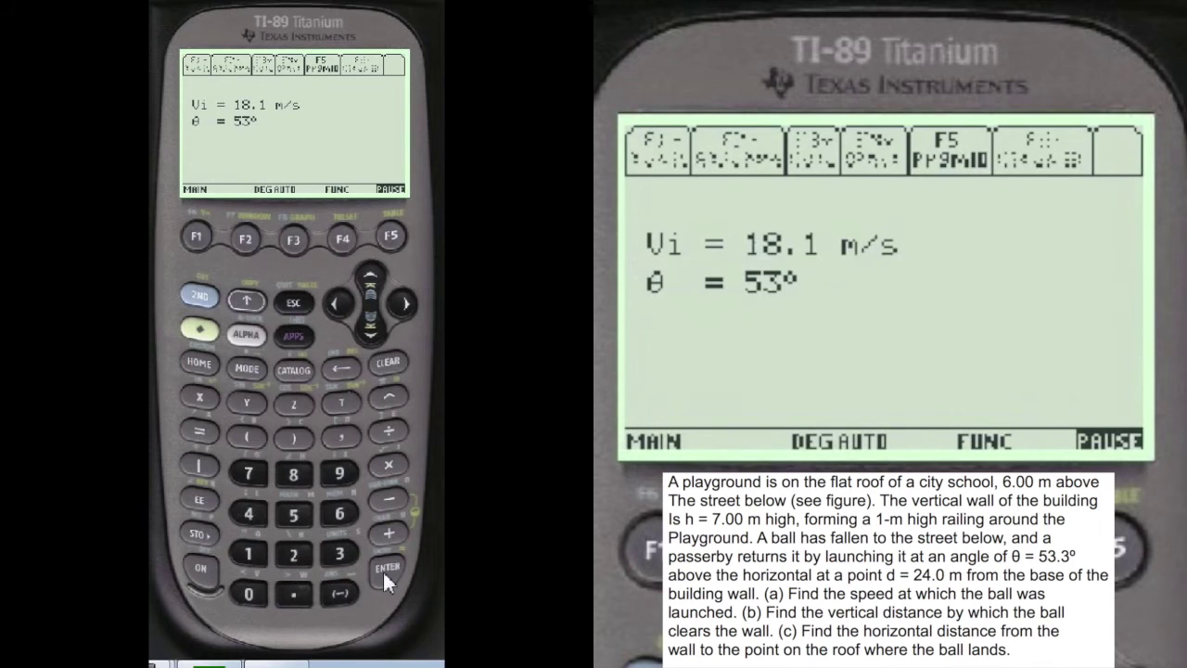
pyautogui.click(383, 570)
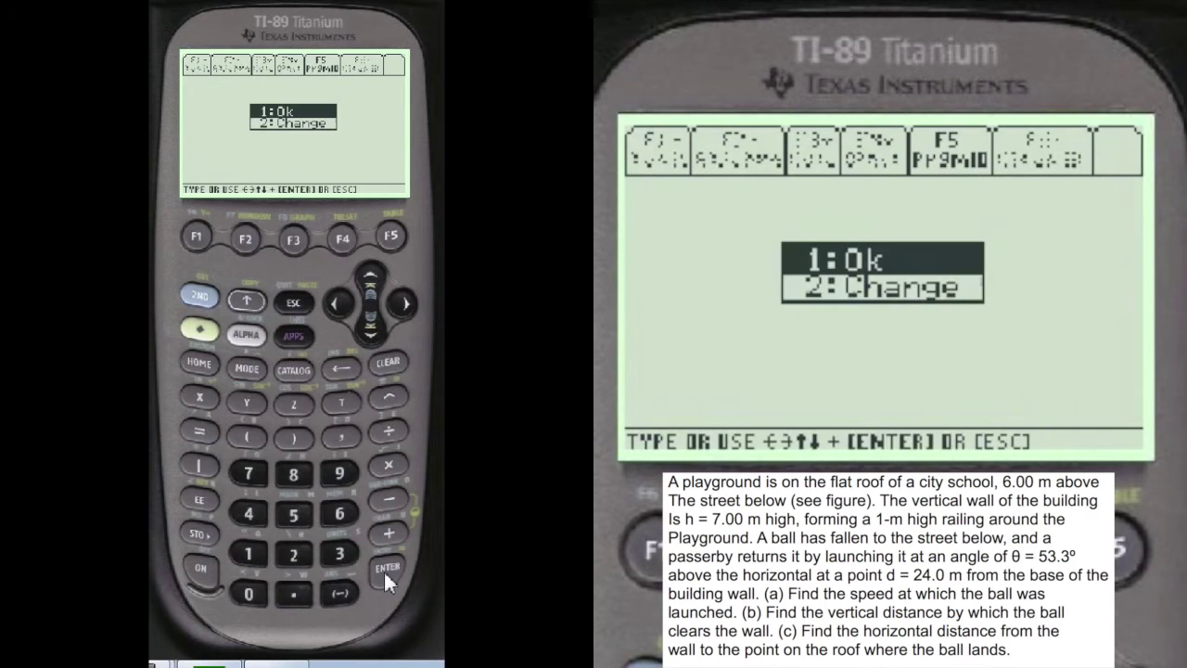
pyautogui.click(248, 549)
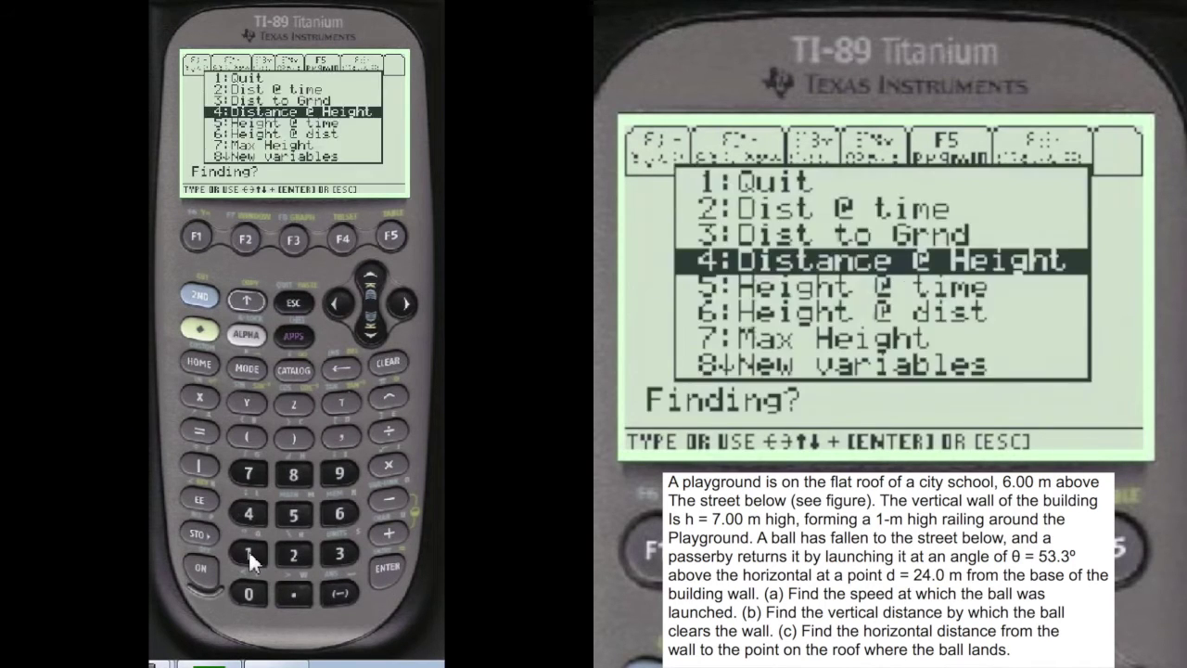
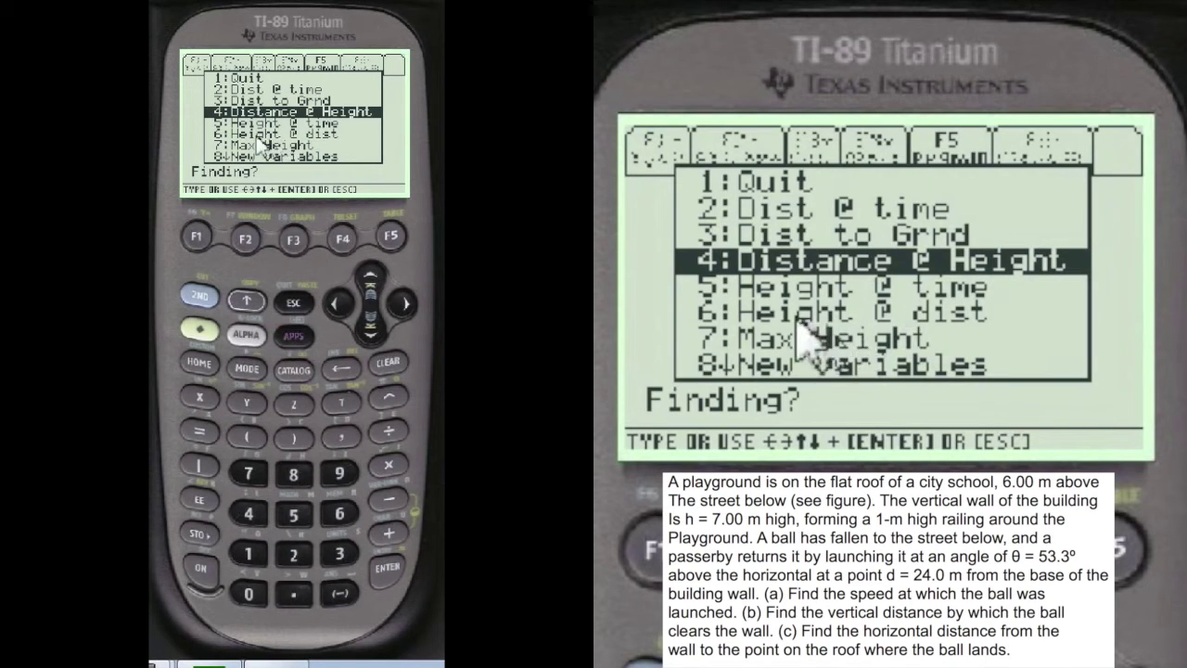
# Choose to find the height at a distance, and enter 24 m as the distance along the surface.
pyautogui.click(345, 512)
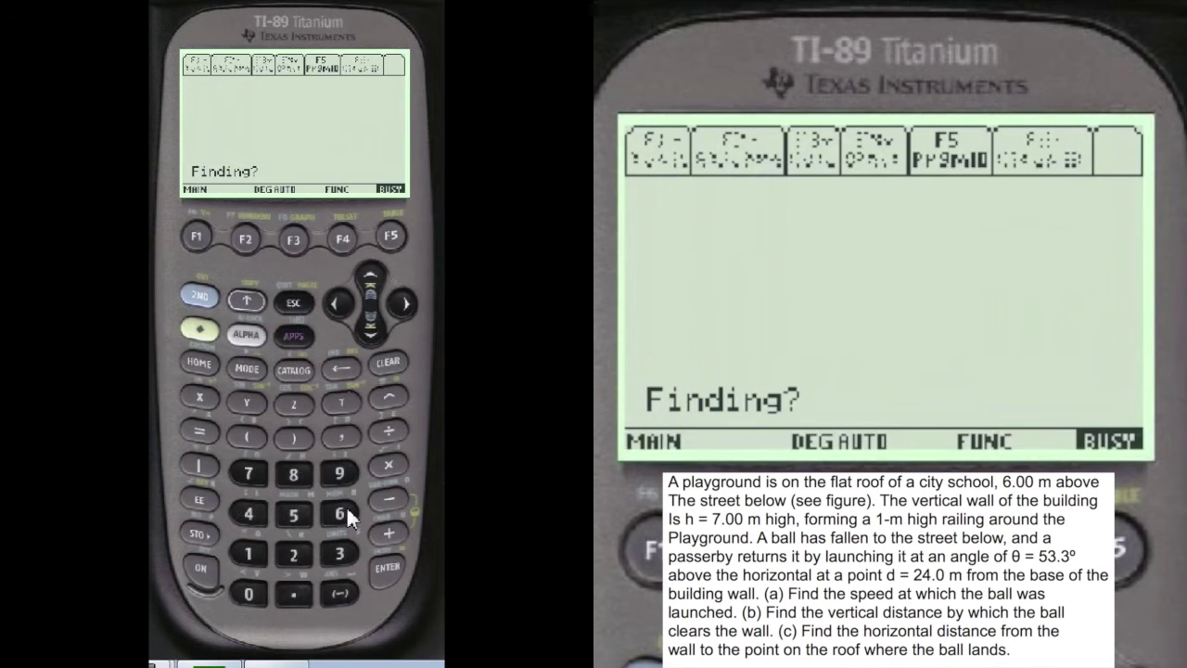
pyautogui.click(387, 567)
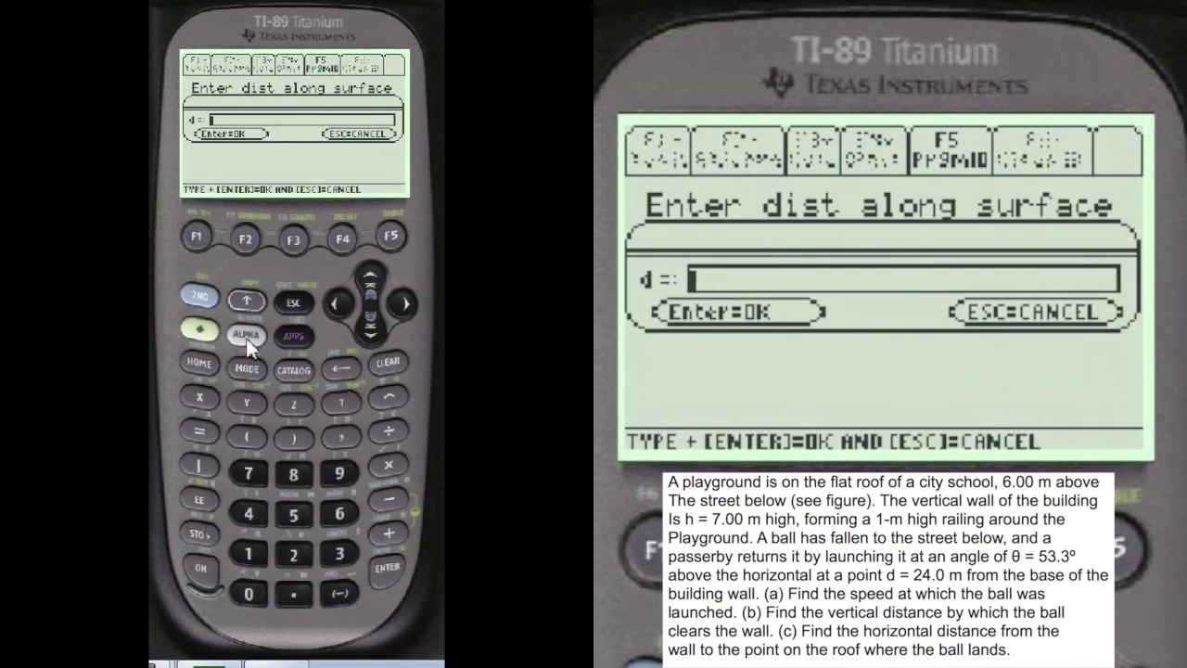
pyautogui.click(286, 550)
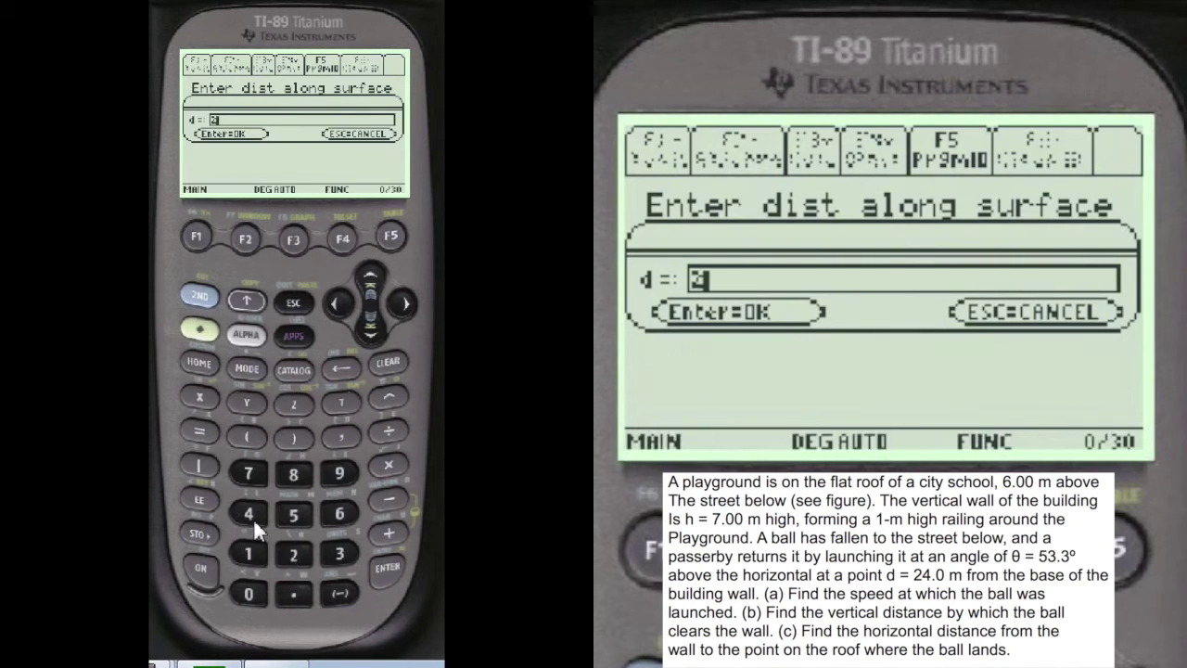
pyautogui.click(251, 512)
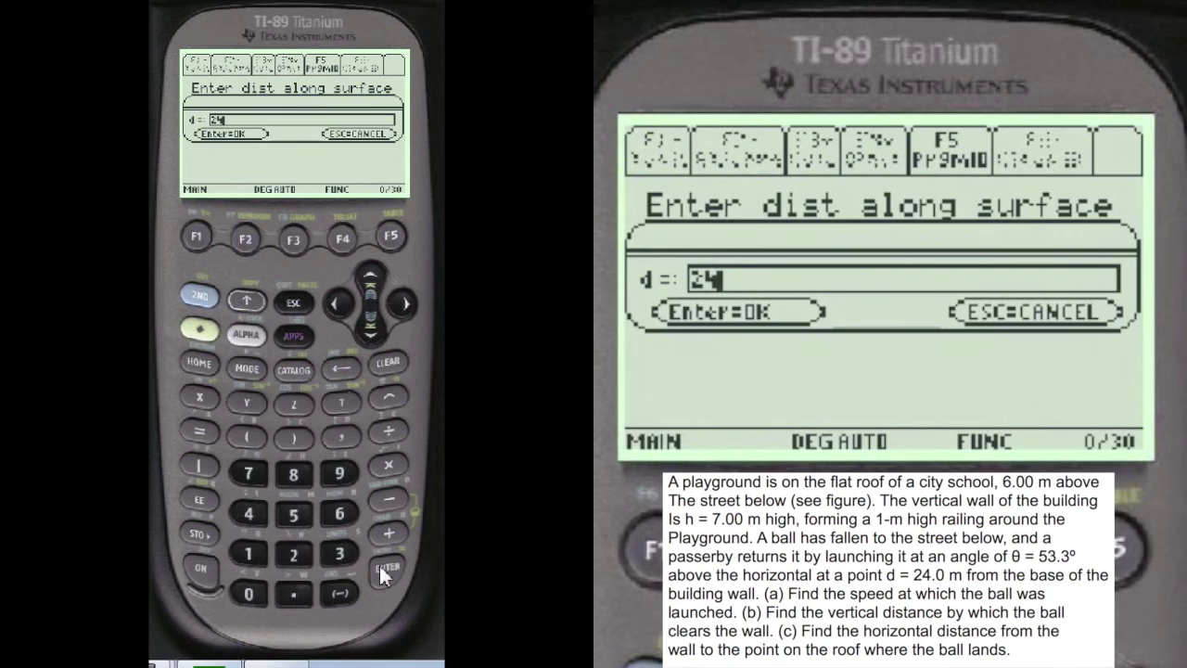
pyautogui.click(379, 563)
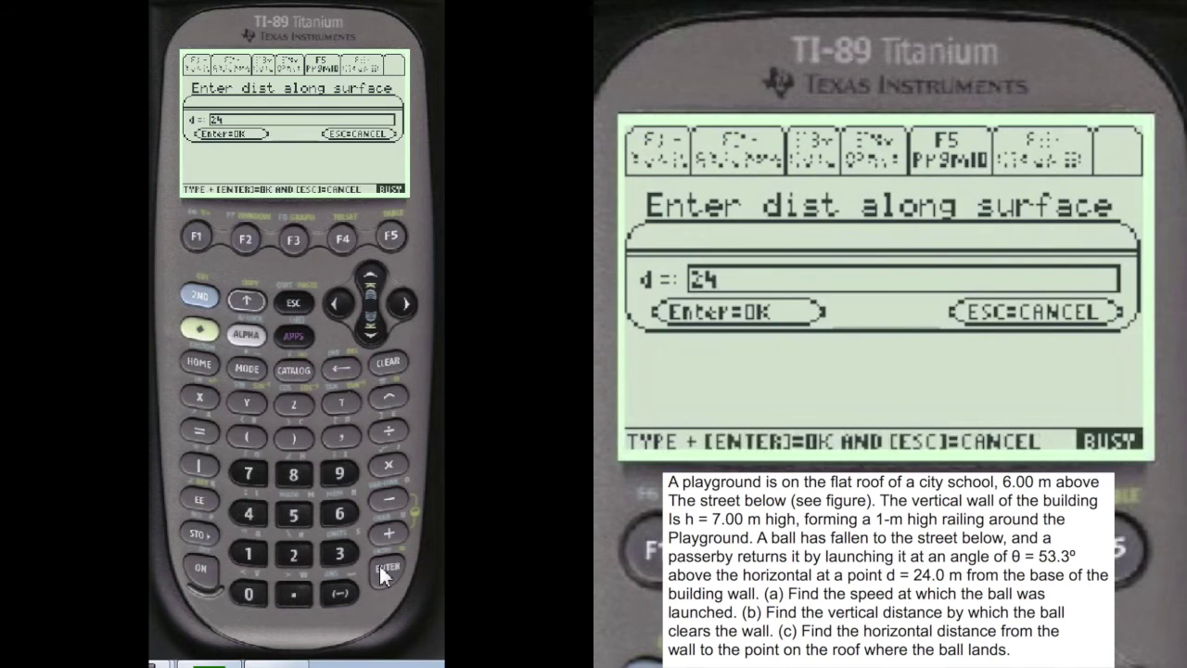
pyautogui.click(301, 551)
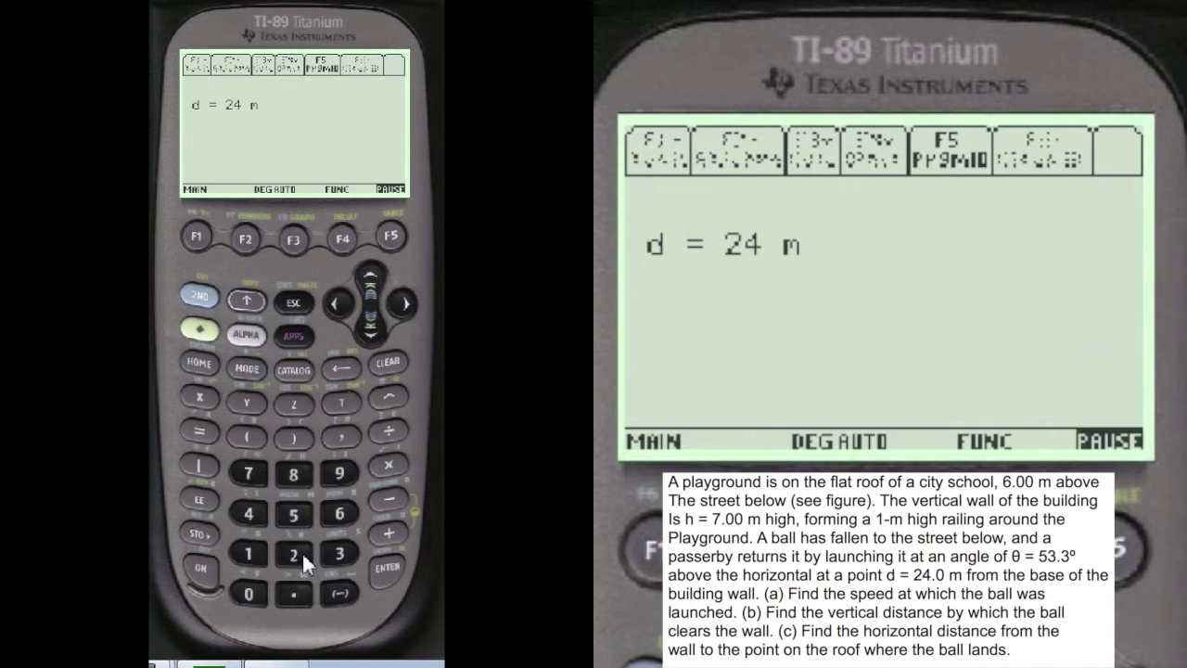
# Accept the entered distance and go through the height calculation until the list of quantities to find returns.
pyautogui.click(379, 566)
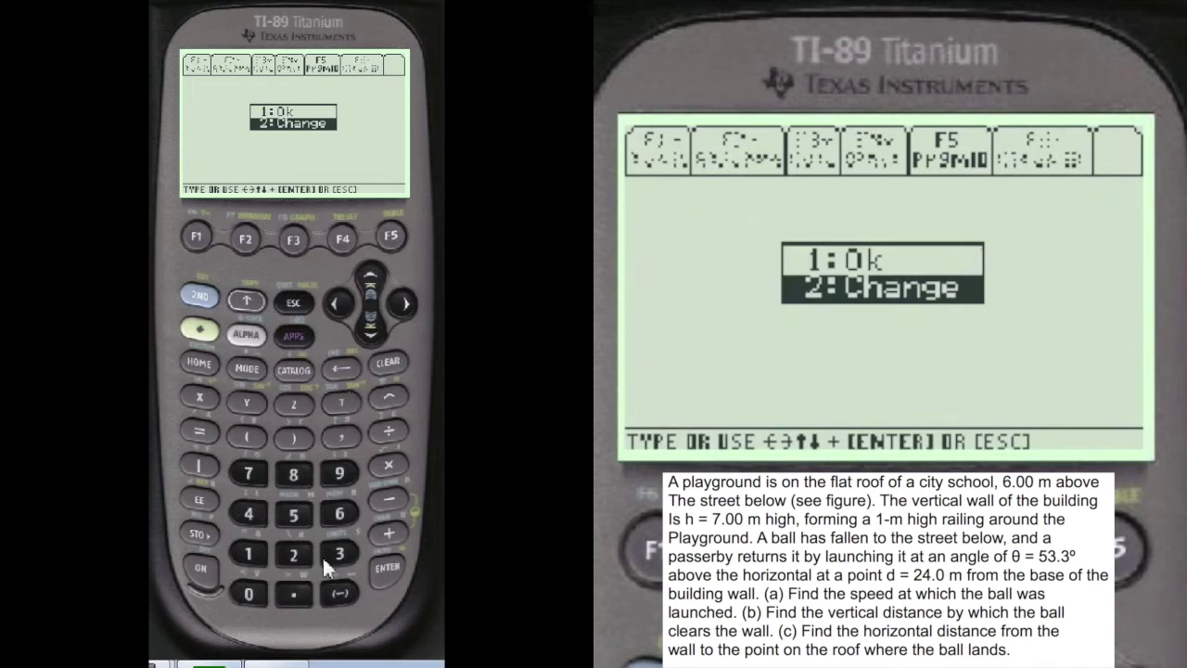
pyautogui.click(250, 548)
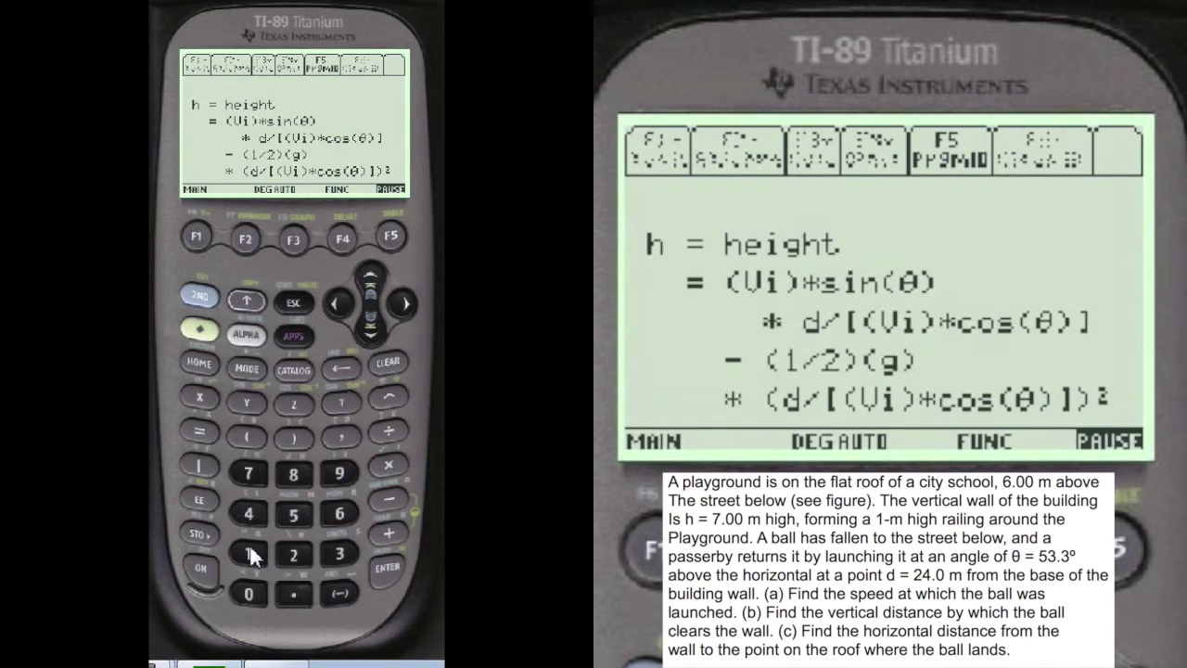
pyautogui.click(379, 565)
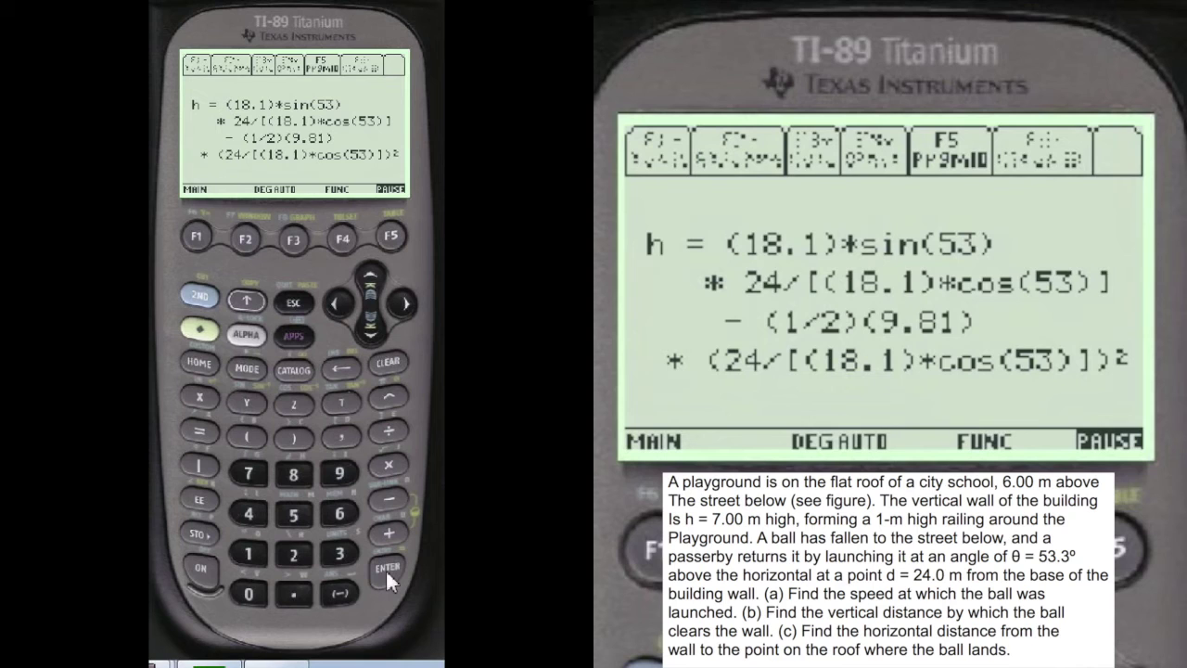
pyautogui.click(385, 569)
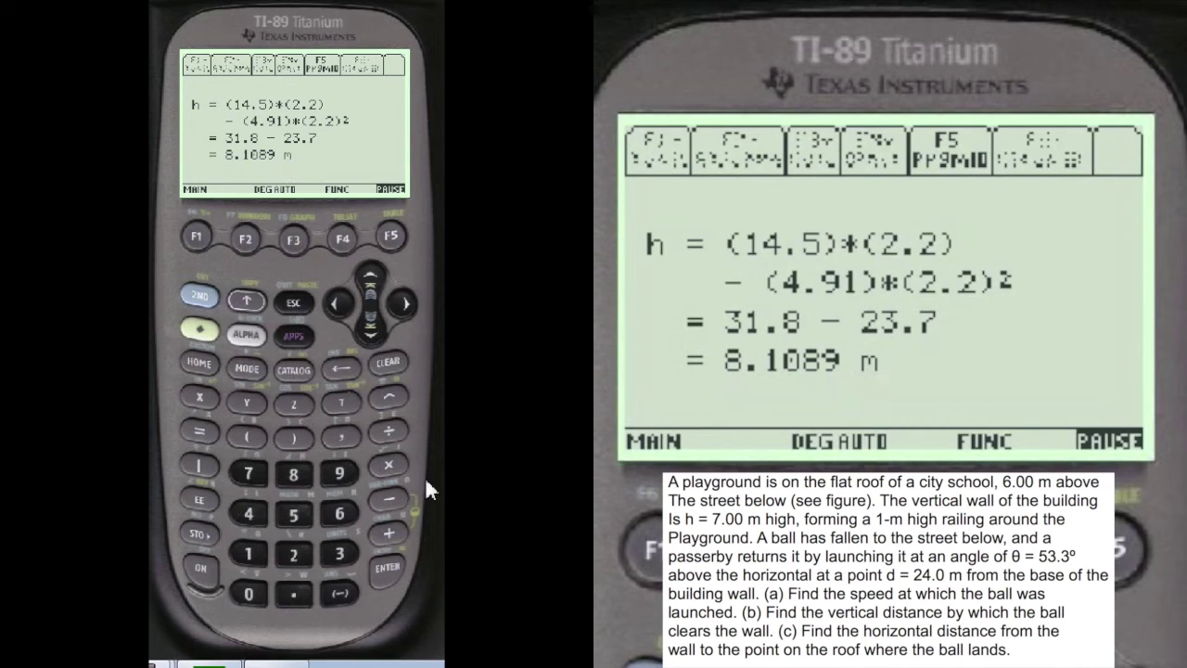
pyautogui.click(390, 569)
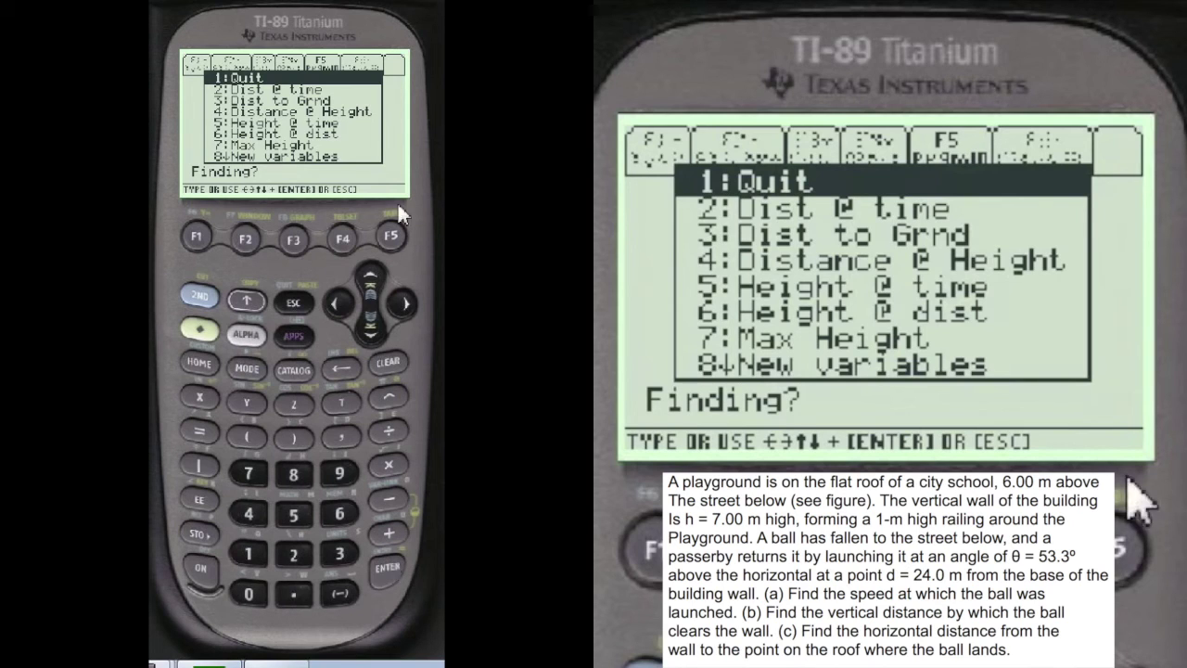
# Choose to find the distance at a height, and enter 6 m as the final height.
pyautogui.click(240, 513)
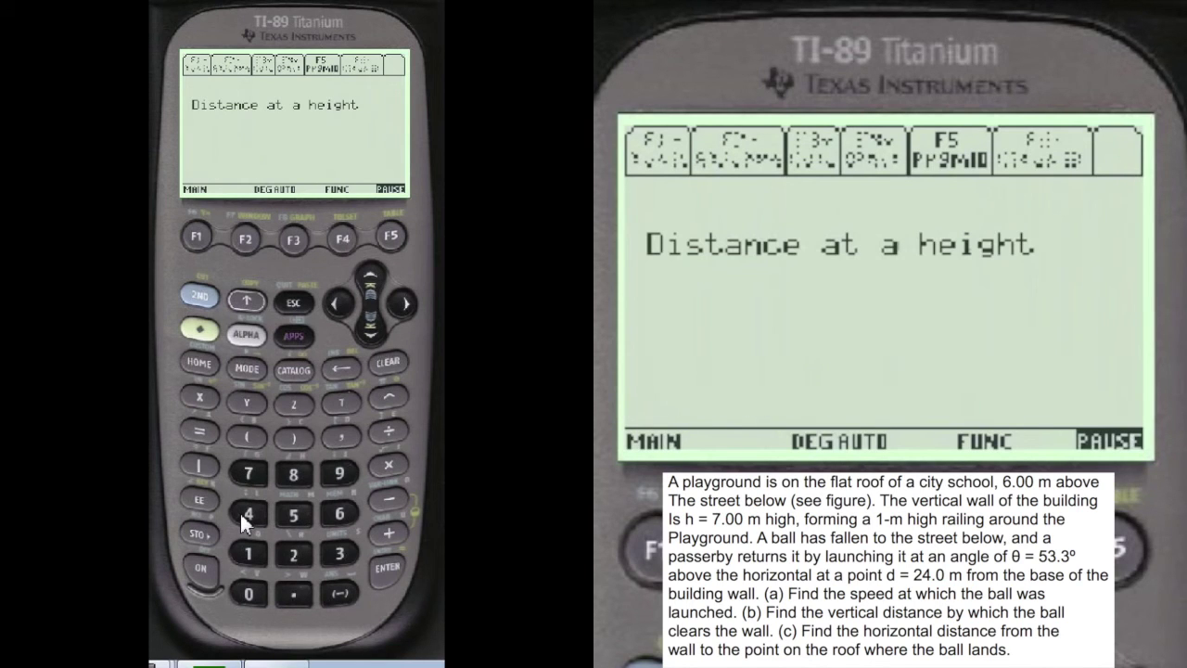
pyautogui.click(387, 564)
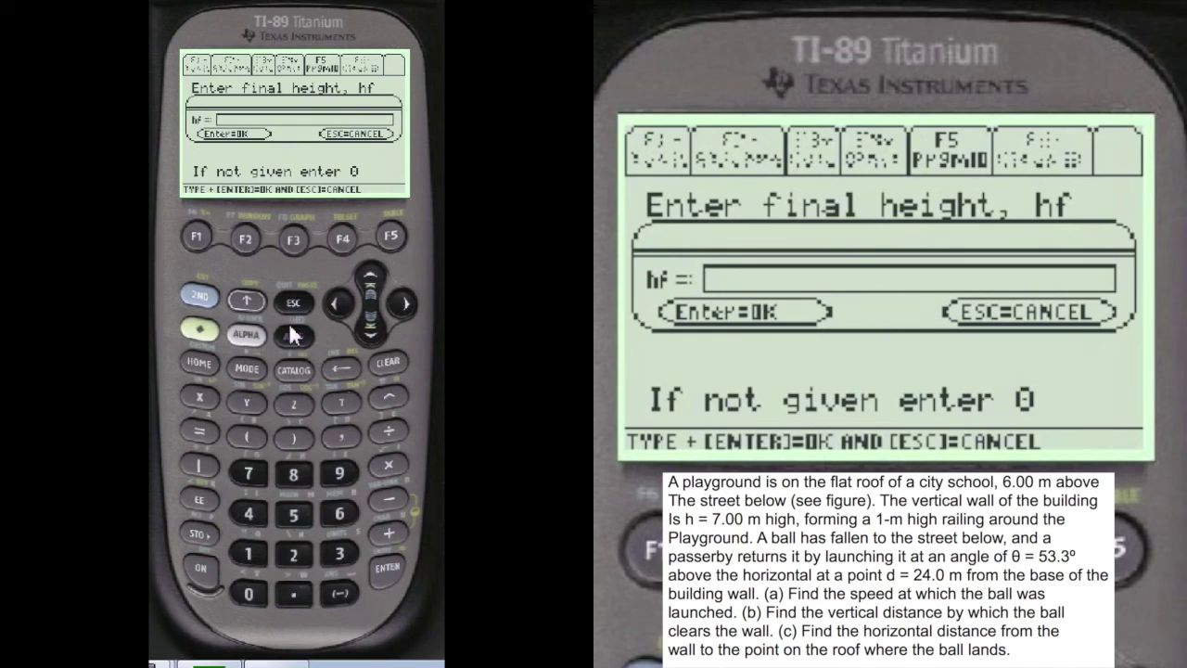
pyautogui.click(340, 514)
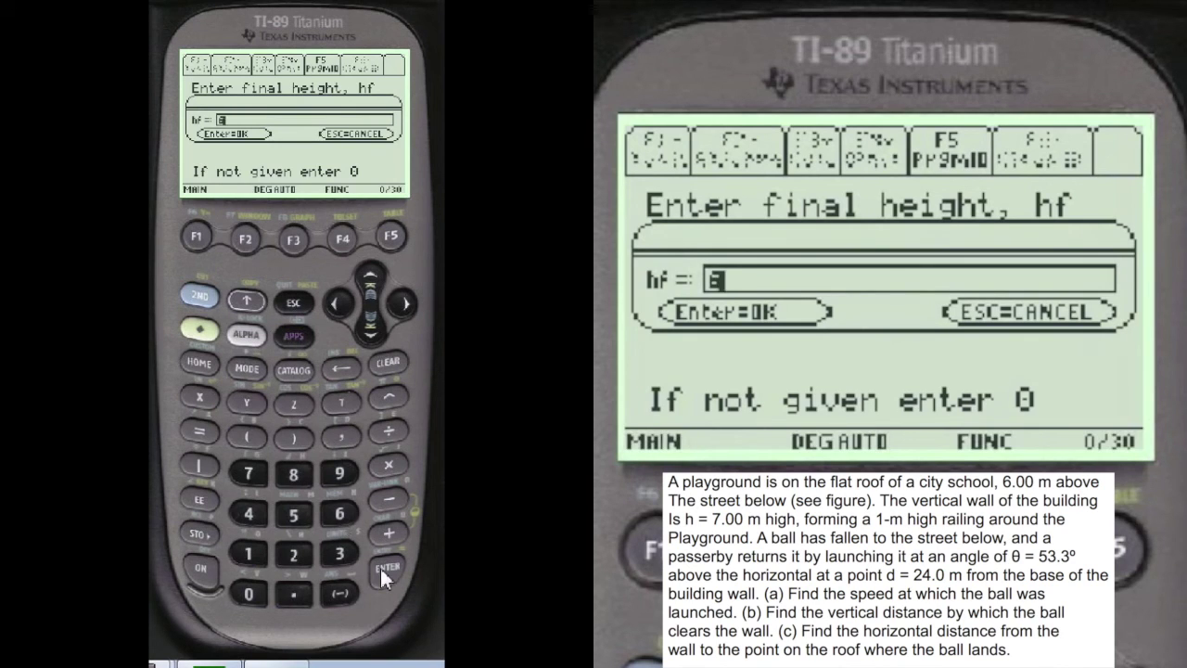
pyautogui.click(382, 568)
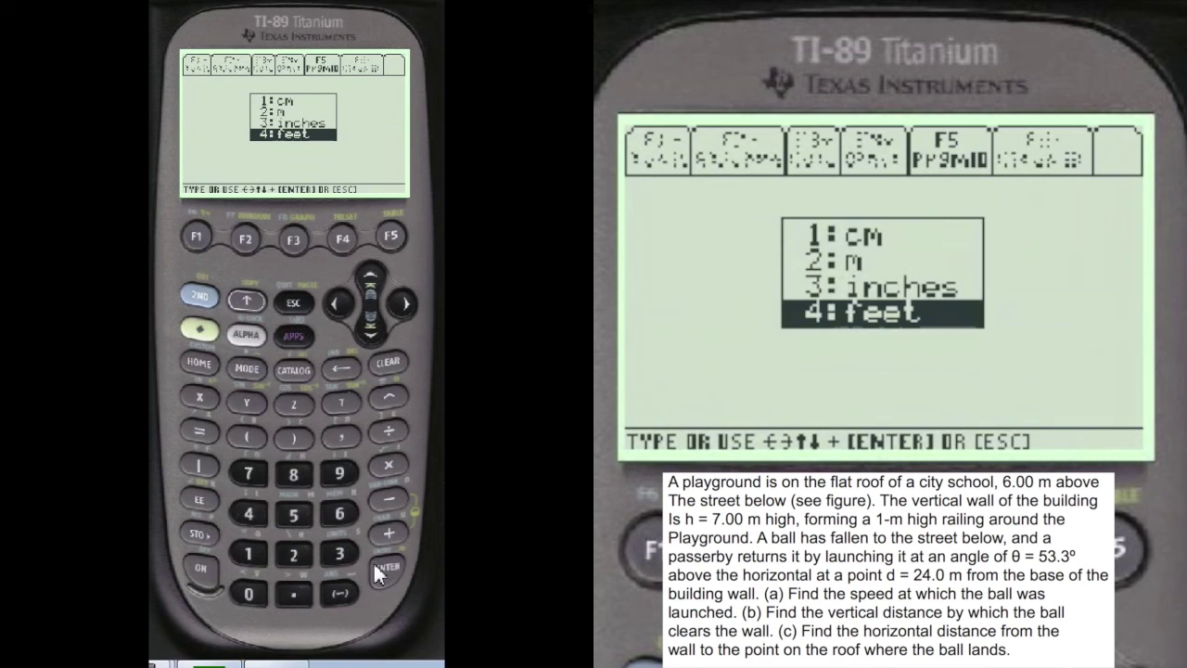
pyautogui.click(291, 552)
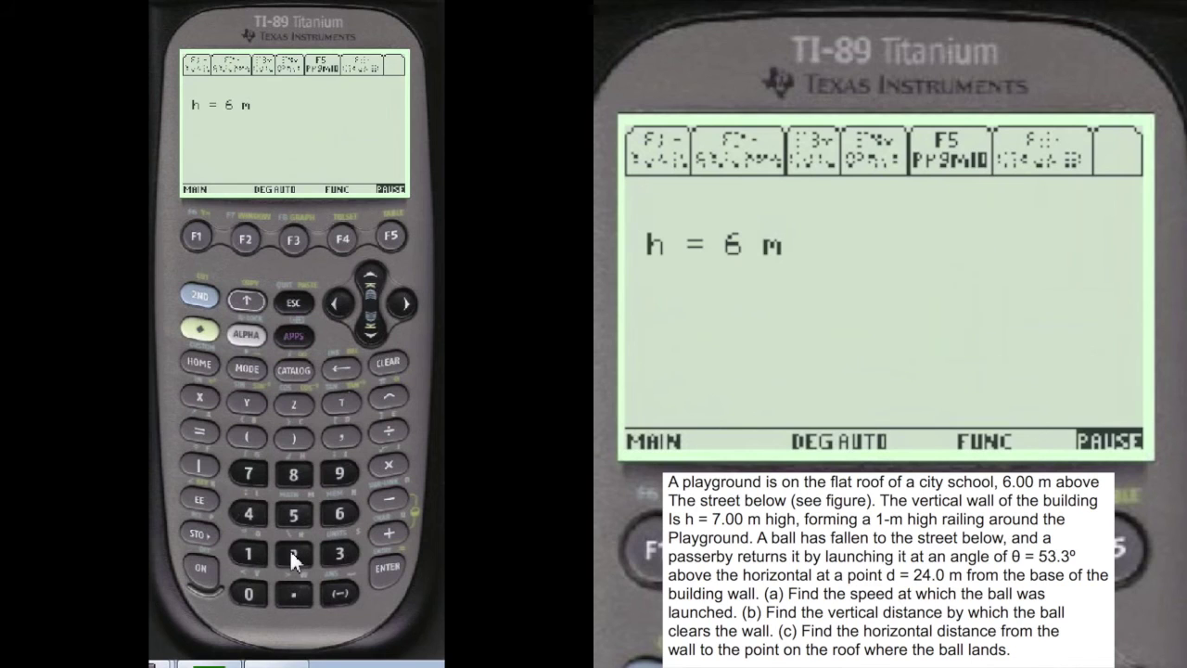
# Accept the entered height and go through the quadratic setup and formula to the horizontal distance answer.
pyautogui.click(387, 567)
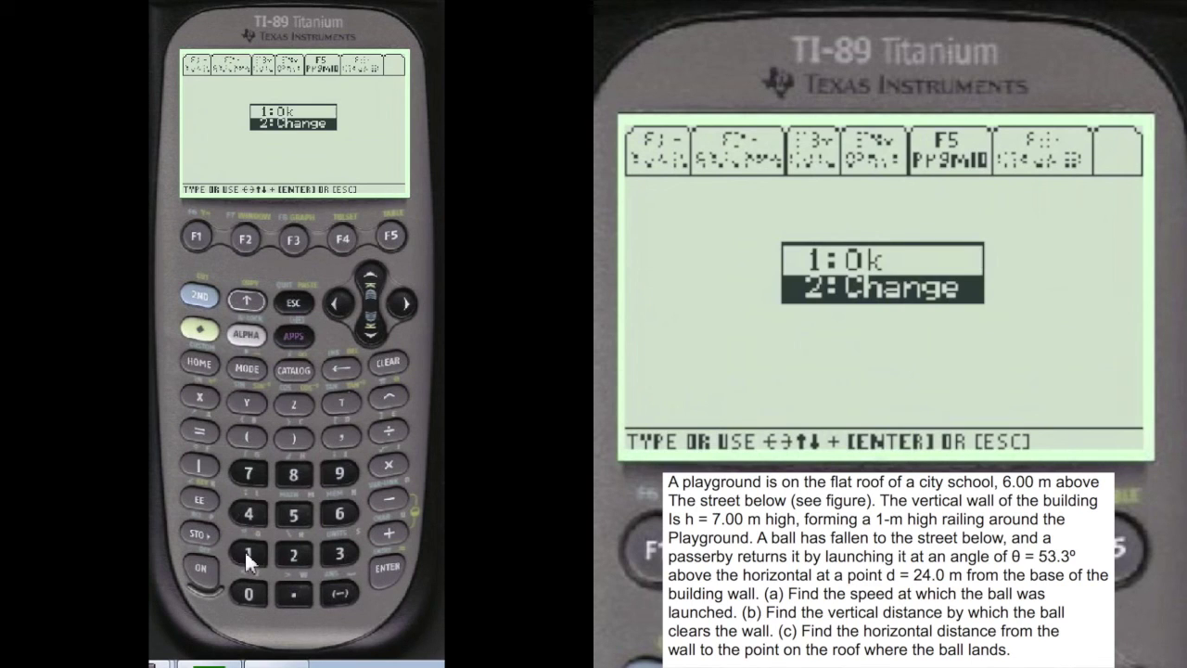
pyautogui.click(244, 550)
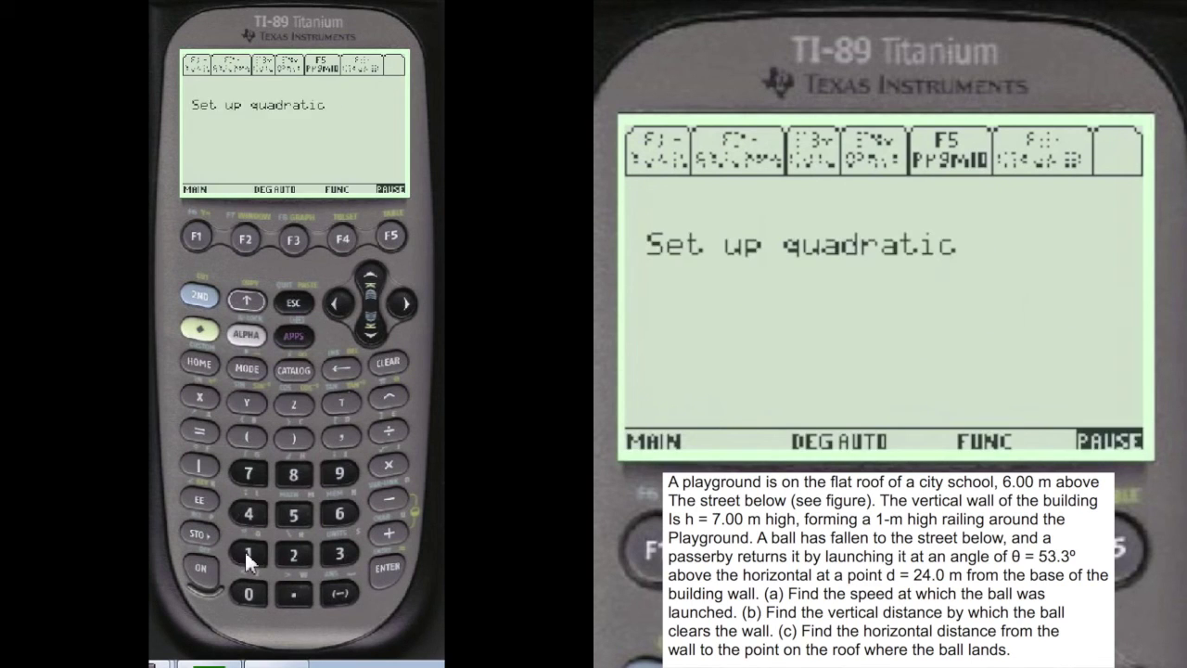
pyautogui.click(391, 565)
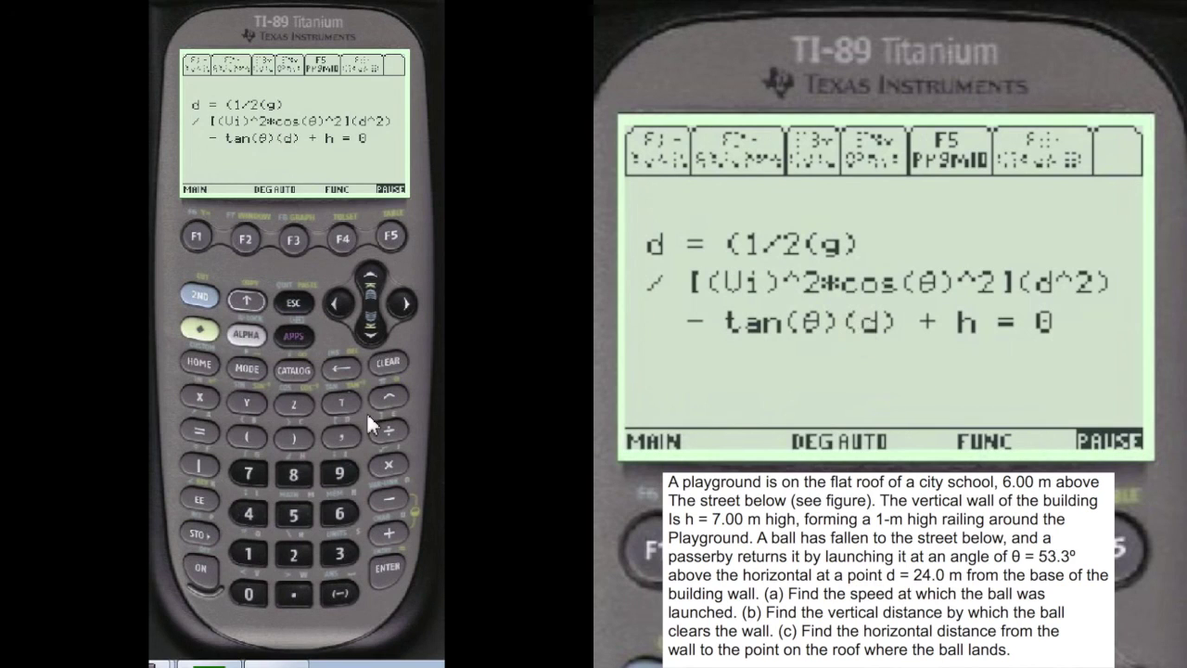
pyautogui.click(387, 569)
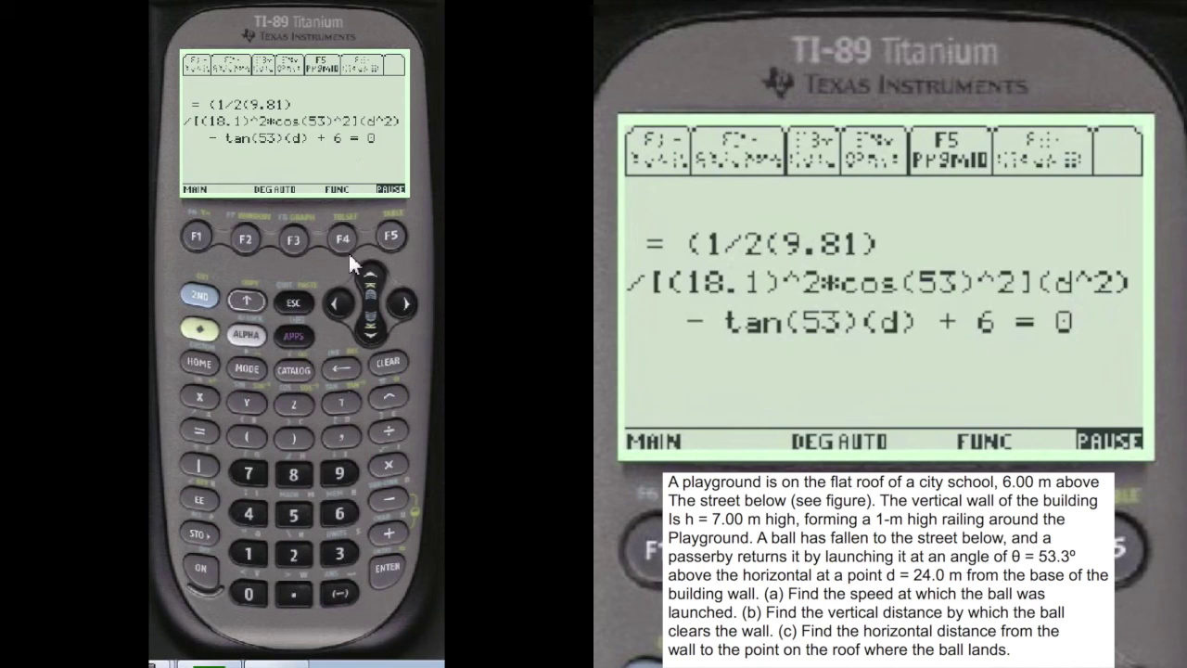
pyautogui.click(394, 568)
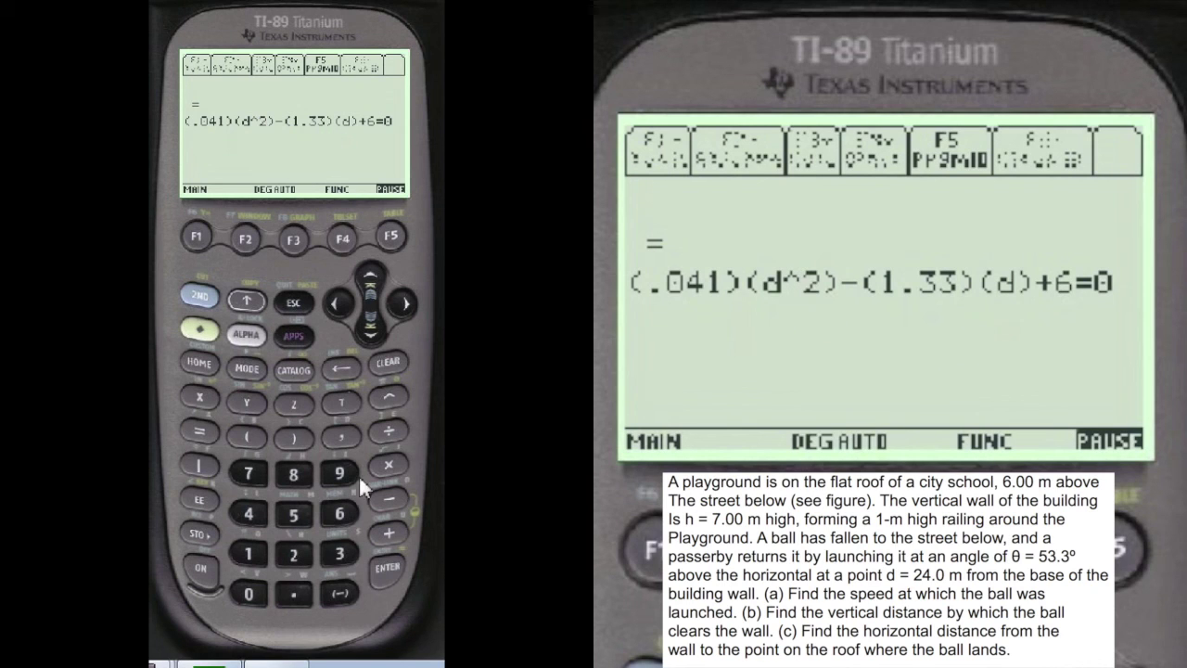
pyautogui.click(385, 563)
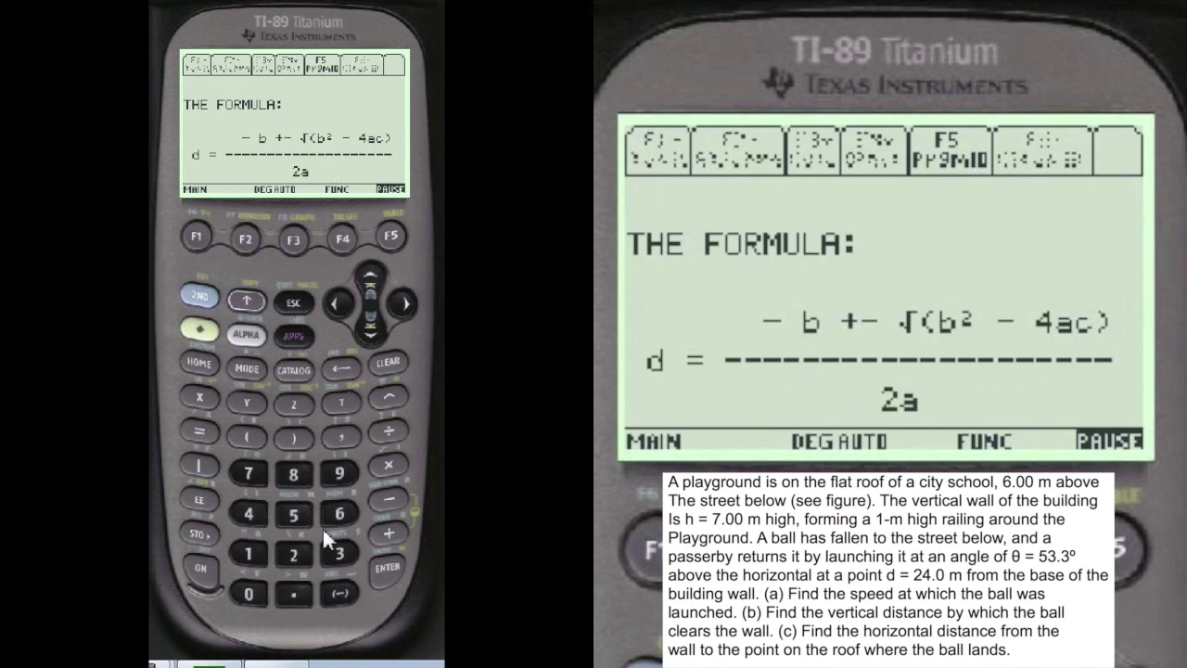
pyautogui.click(389, 567)
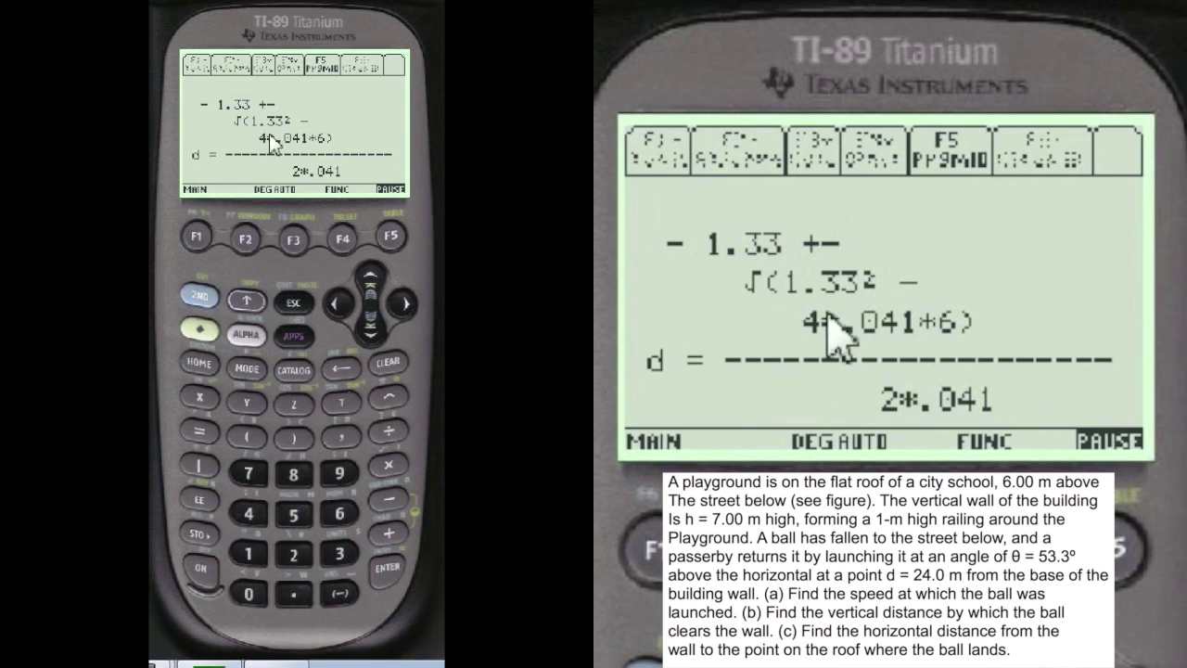
pyautogui.click(389, 568)
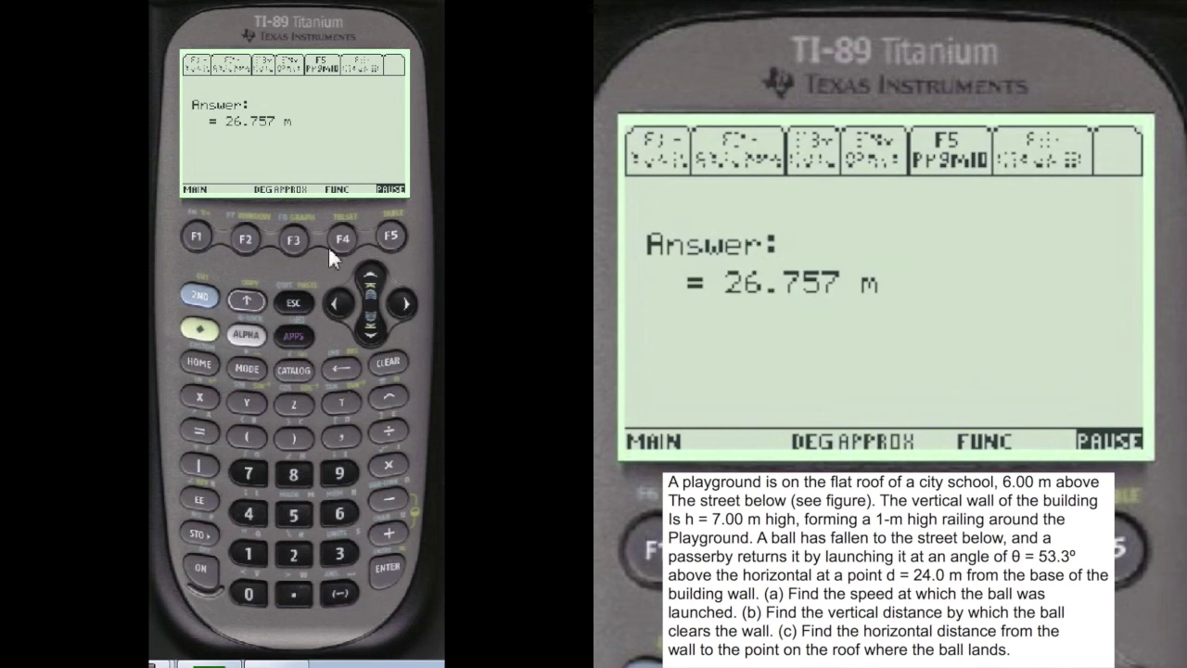